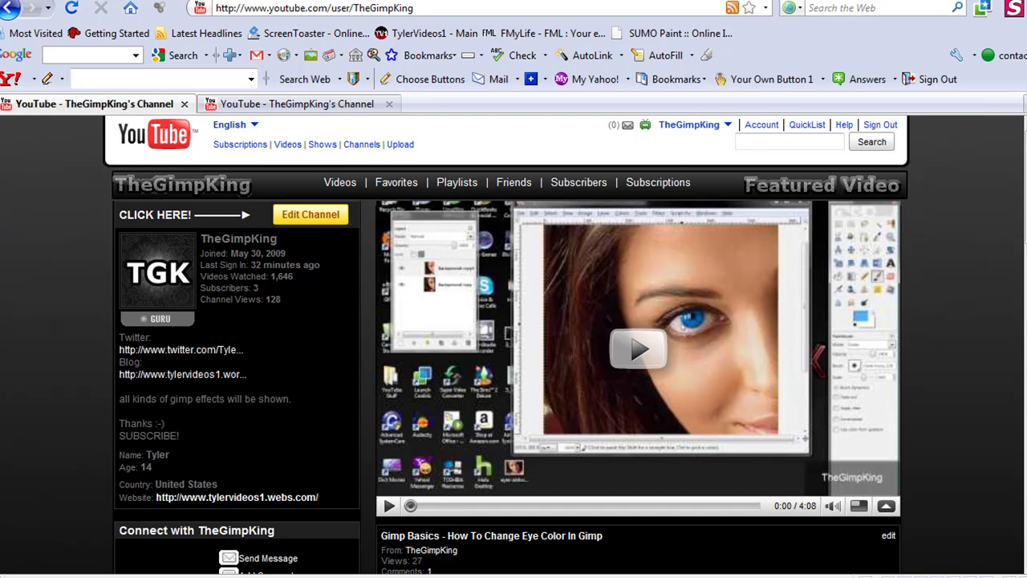
# - Restore the GIMP windows over the YouTube page from GIMP's taskbar button
pyautogui.rightClick(315, 577)
pyautogui.click(361, 495)
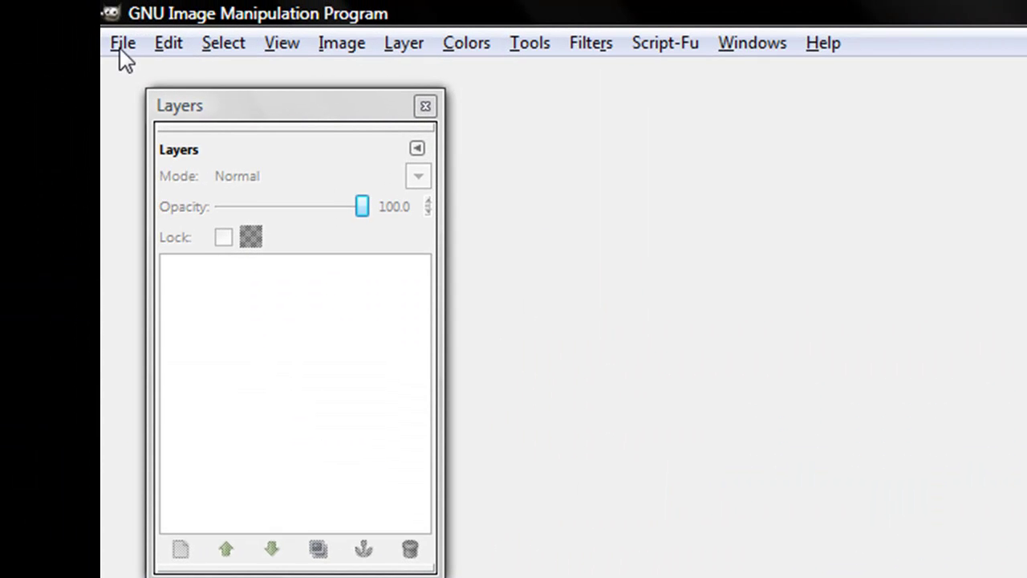
# - Create a new 2000 × 1500 pixel image filled with a black background
pyautogui.click(123, 43)
pyautogui.click(148, 77)
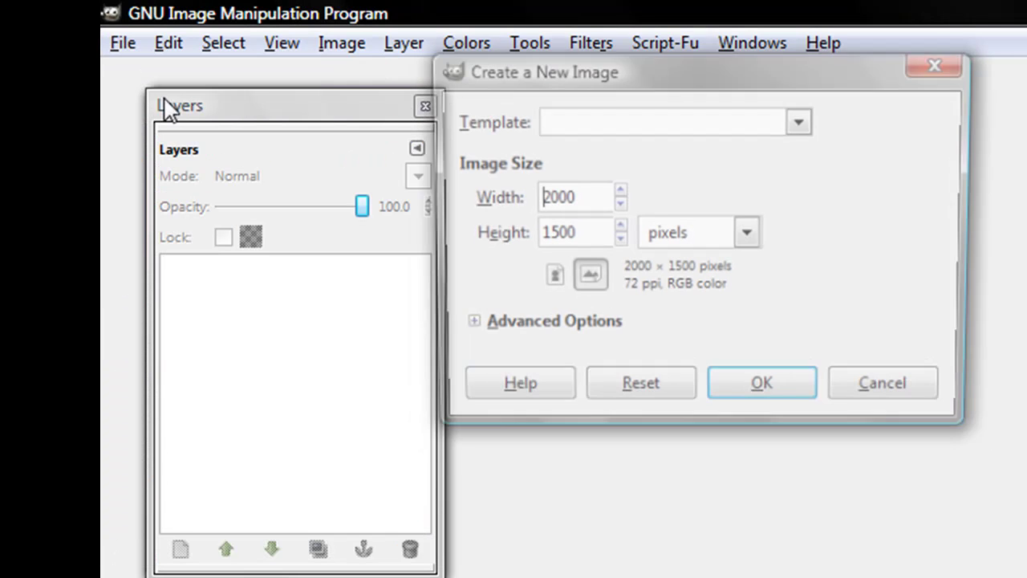
pyautogui.click(589, 199)
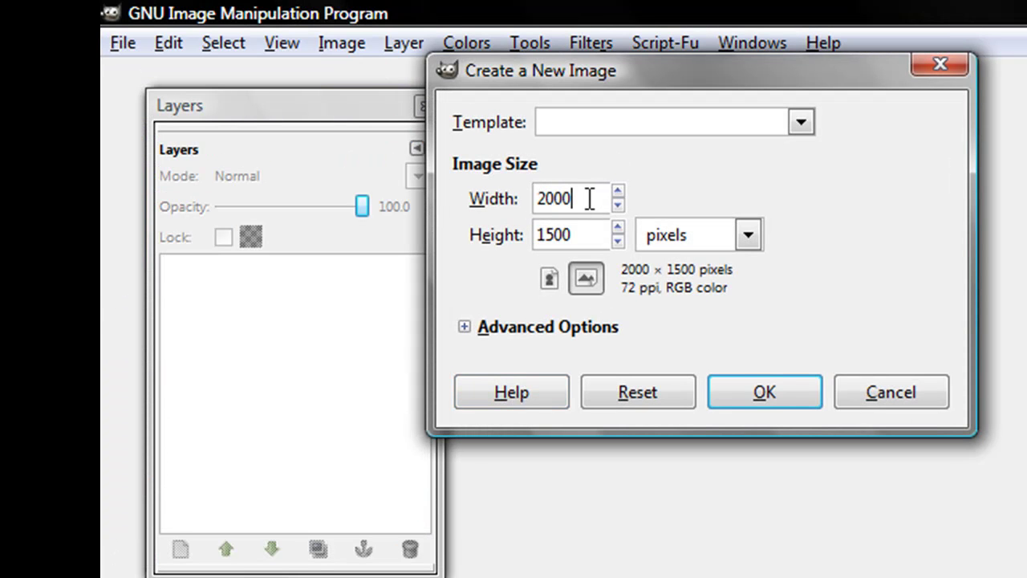
pyautogui.moveTo(584, 200); pyautogui.dragTo(529, 200)
pyautogui.click(584, 235)
pyautogui.hotkey('ctrl', 'a')
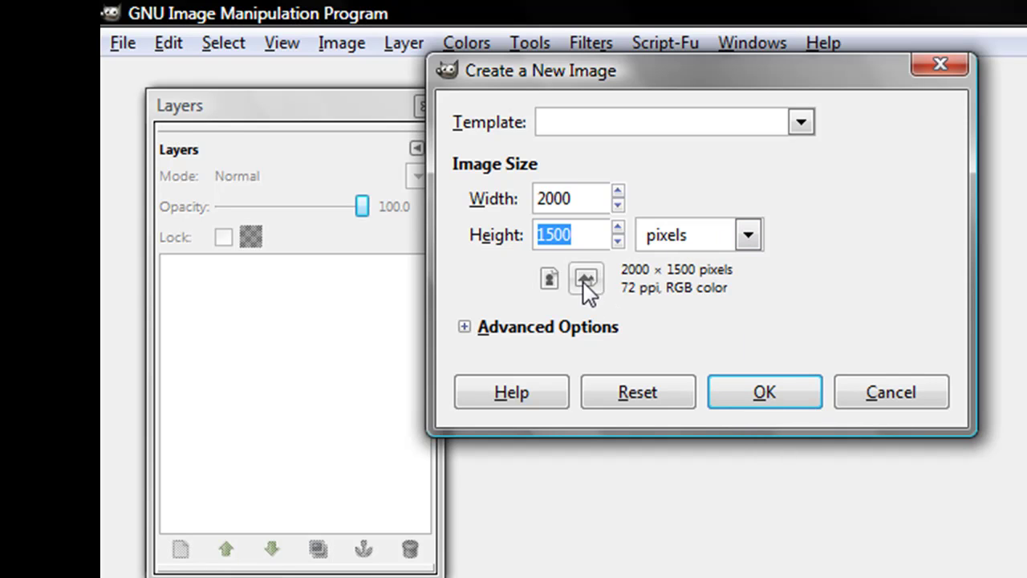
pyautogui.click(788, 403)
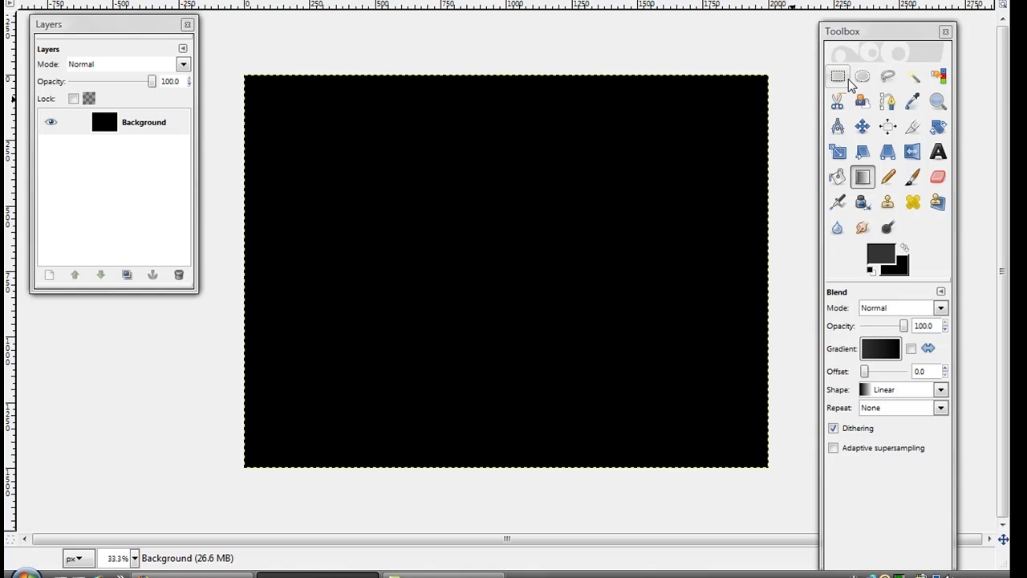
pyautogui.click(319, 575)
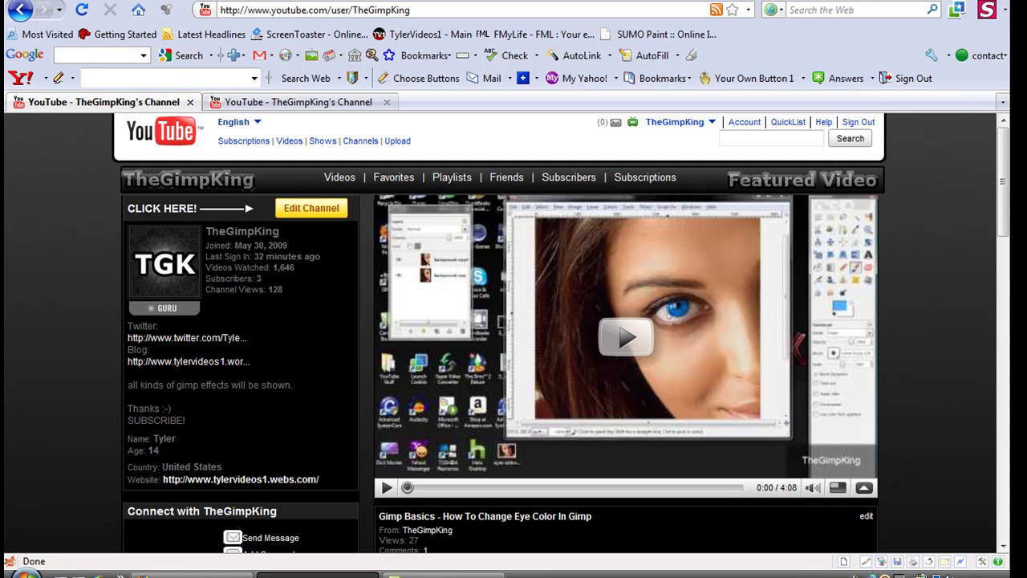
pyautogui.rightClick(289, 575)
pyautogui.click(330, 475)
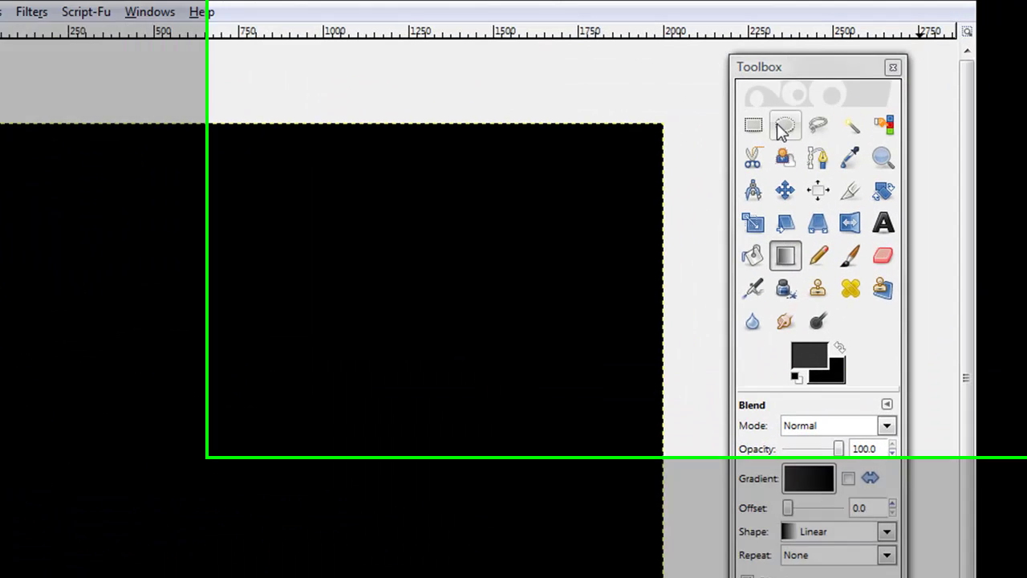
# - Draw a rectangle selection and set it to position 500, 60, size 1000 × 40
pyautogui.click(838, 75)
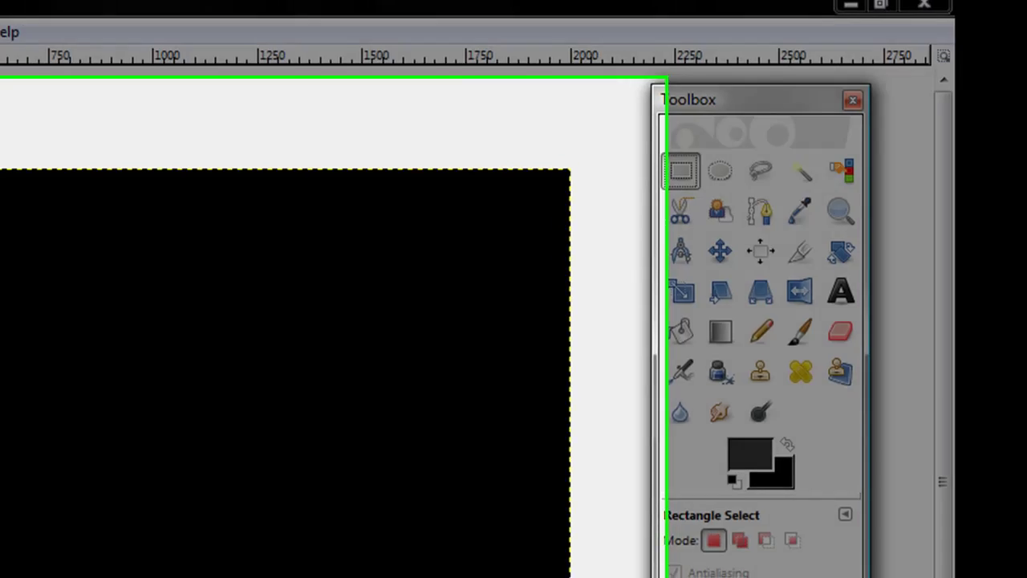
pyautogui.moveTo(0, 209); pyautogui.dragTo(361, 307)
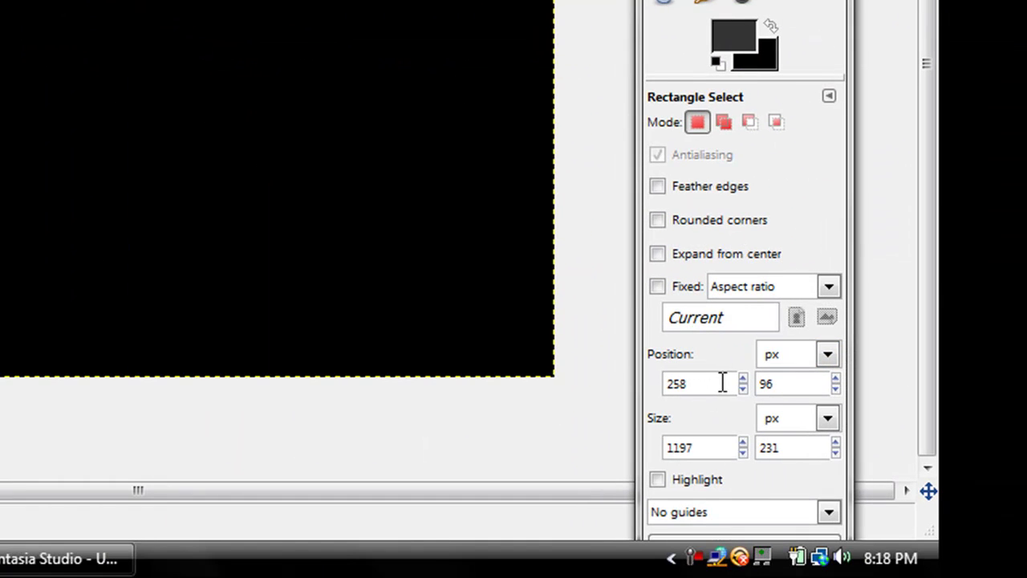
pyautogui.doubleClick(776, 431)
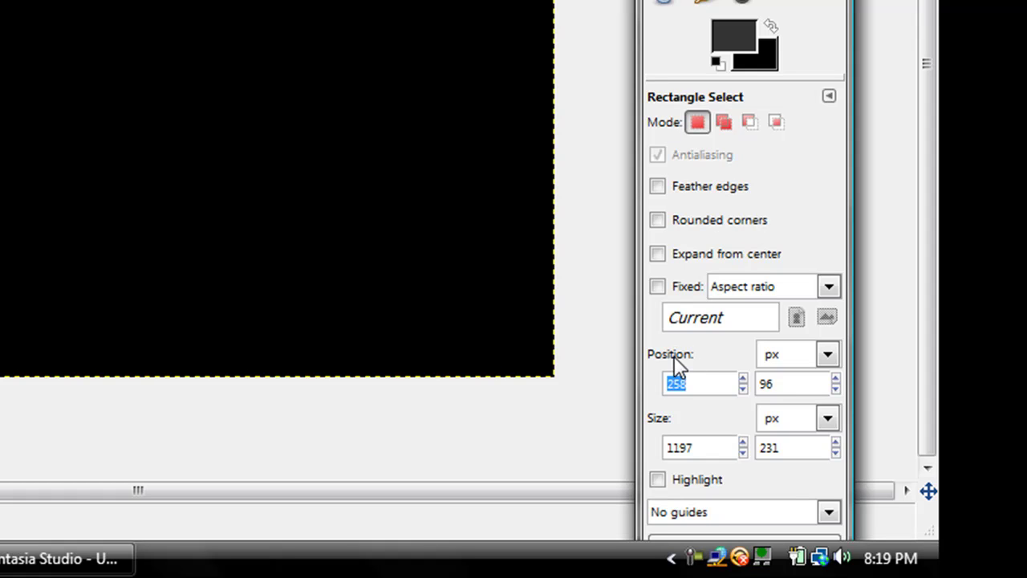
pyautogui.click(699, 382)
pyautogui.doubleClick(678, 384)
pyautogui.press('BackSpace')
pyautogui.press('Tab')
pyautogui.write('60')
pyautogui.doubleClick(718, 442)
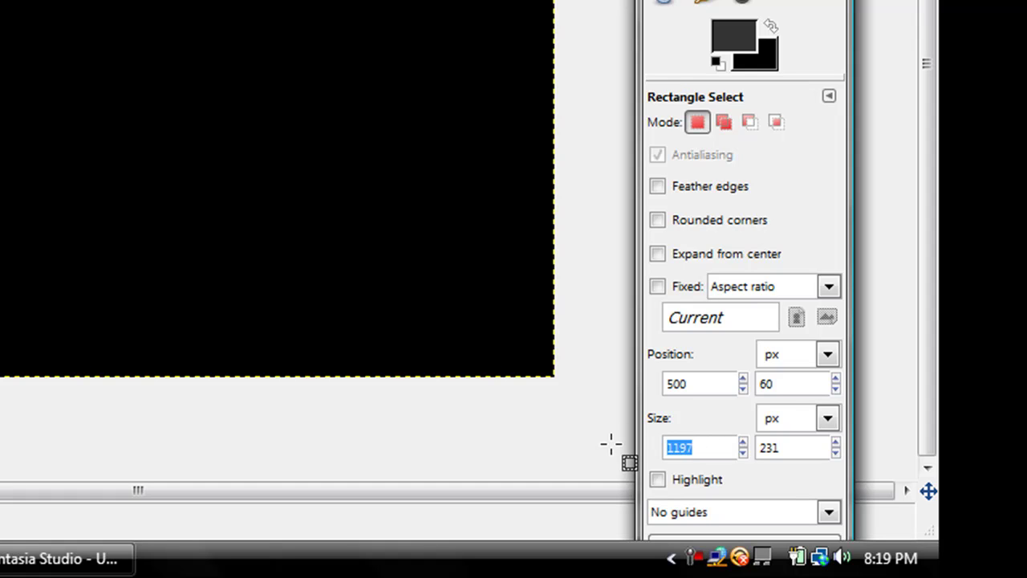
pyautogui.write('1000')
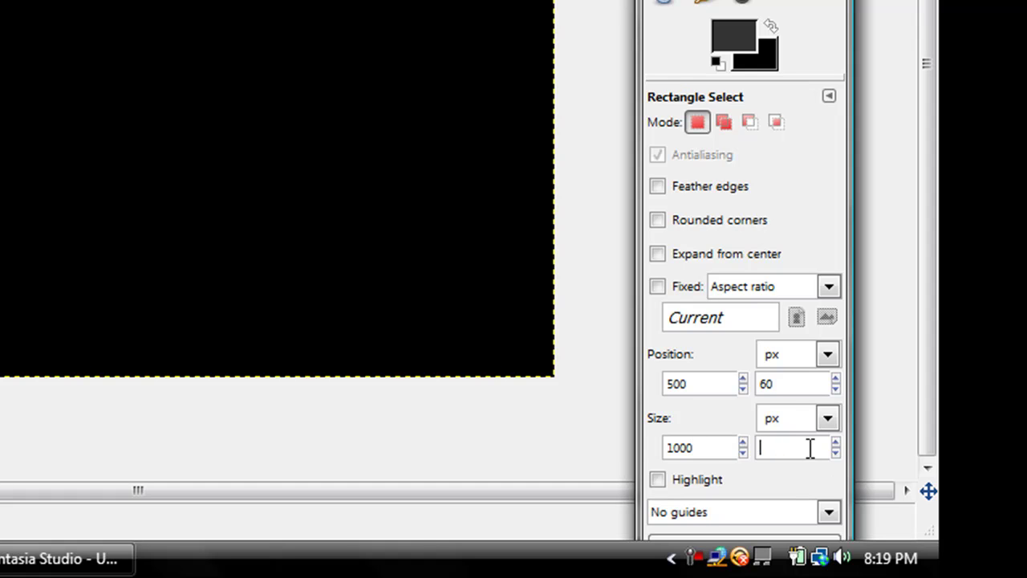
pyautogui.write('40')
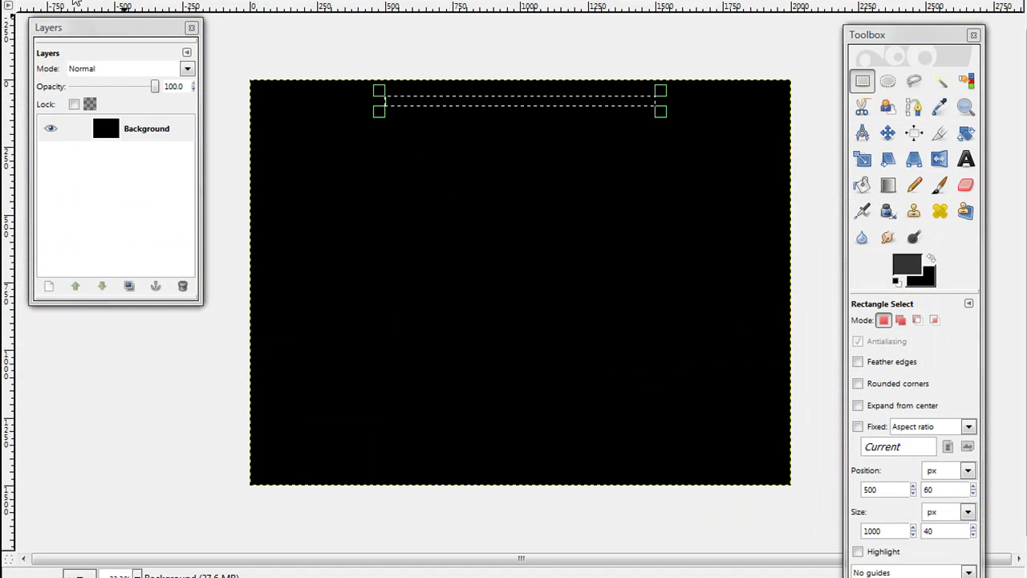
# - Turn the strip selection into a 2 px border outline
pyautogui.click(154, 32)
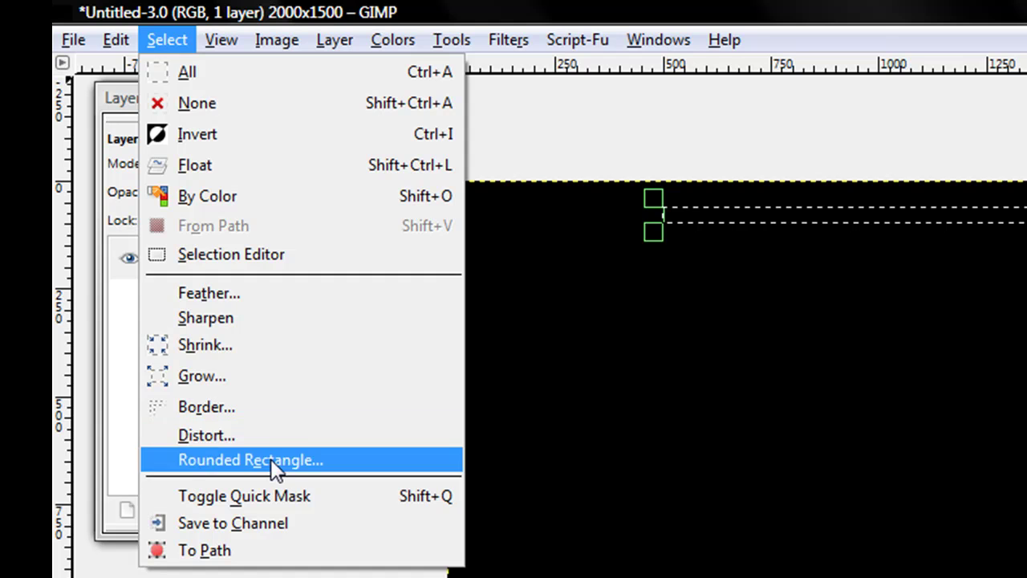
pyautogui.click(258, 409)
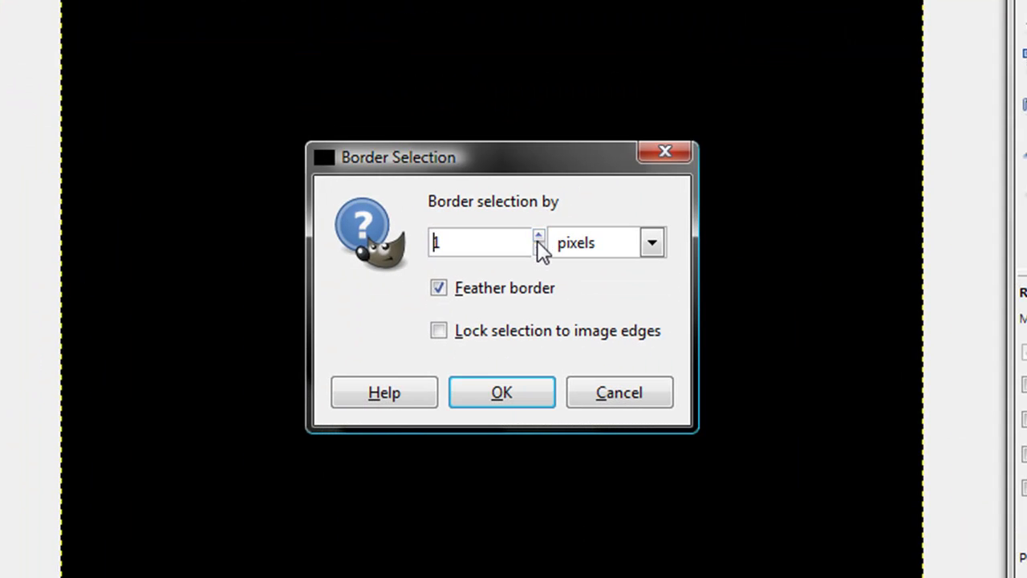
pyautogui.click(538, 237)
pyautogui.click(537, 249)
pyautogui.click(542, 392)
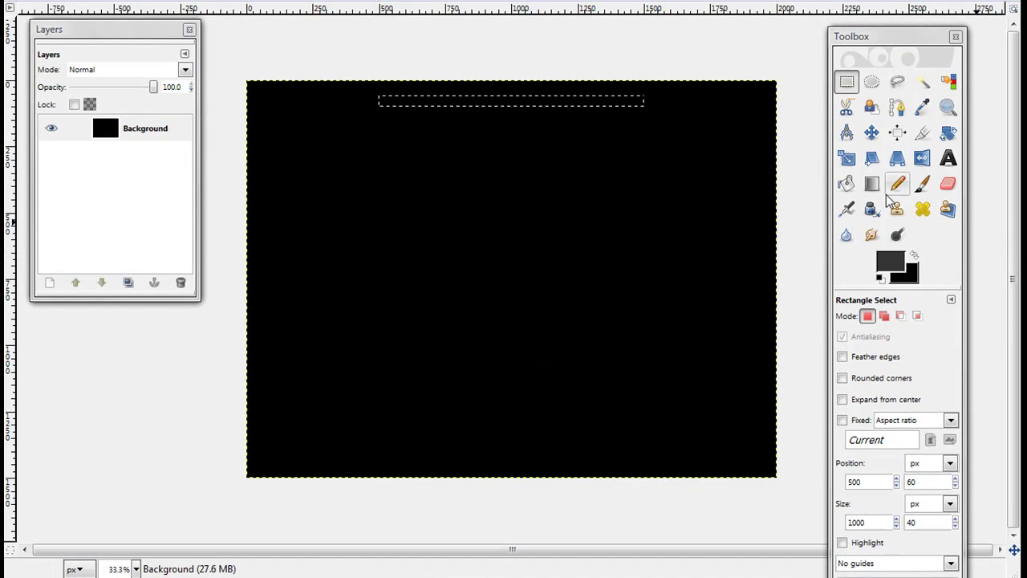
# - Paint the border dark grey #333333 with the Paintbrush, then clear the selection
pyautogui.click(894, 267)
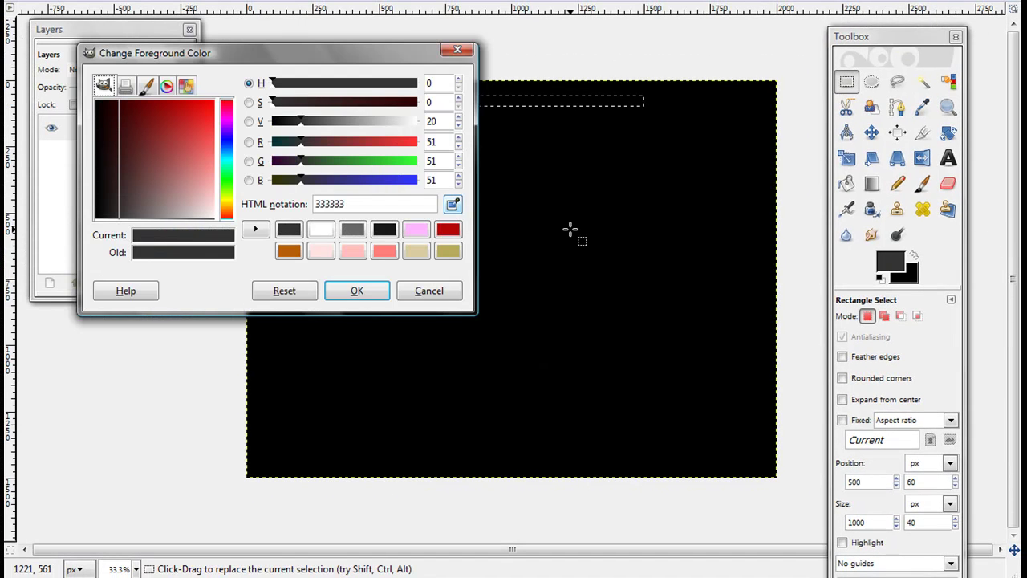
pyautogui.press('Return')
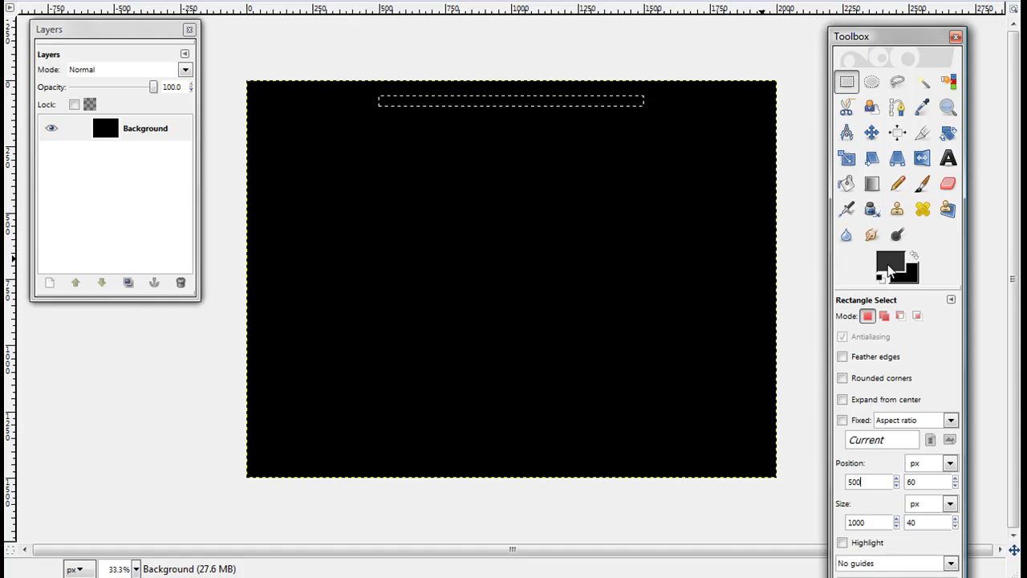
pyautogui.click(923, 183)
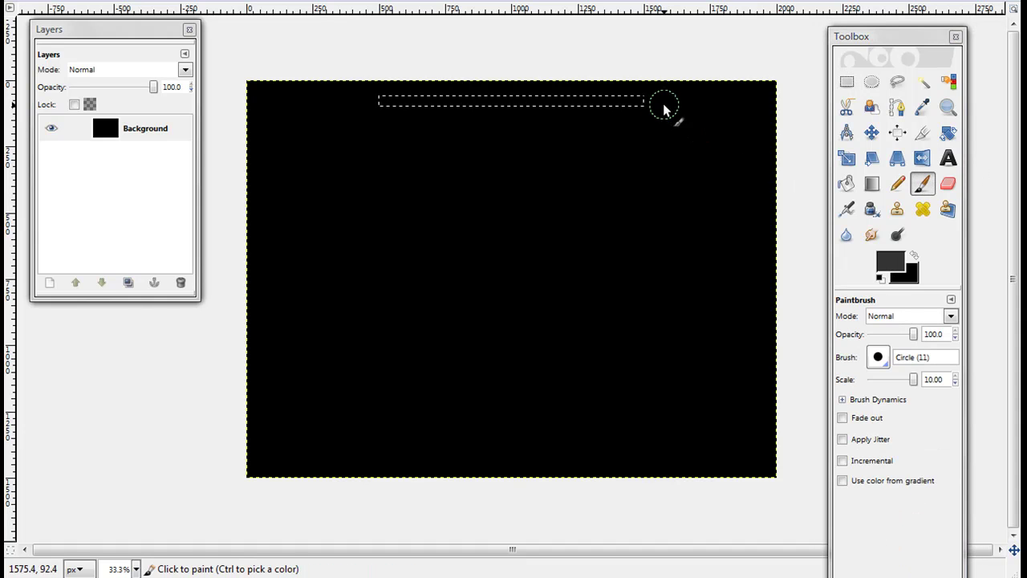
pyautogui.moveTo(661, 103)
pyautogui.mouseDown()
pyautogui.moveTo(419, 97)
pyautogui.moveTo(383, 145)
pyautogui.mouseUp()
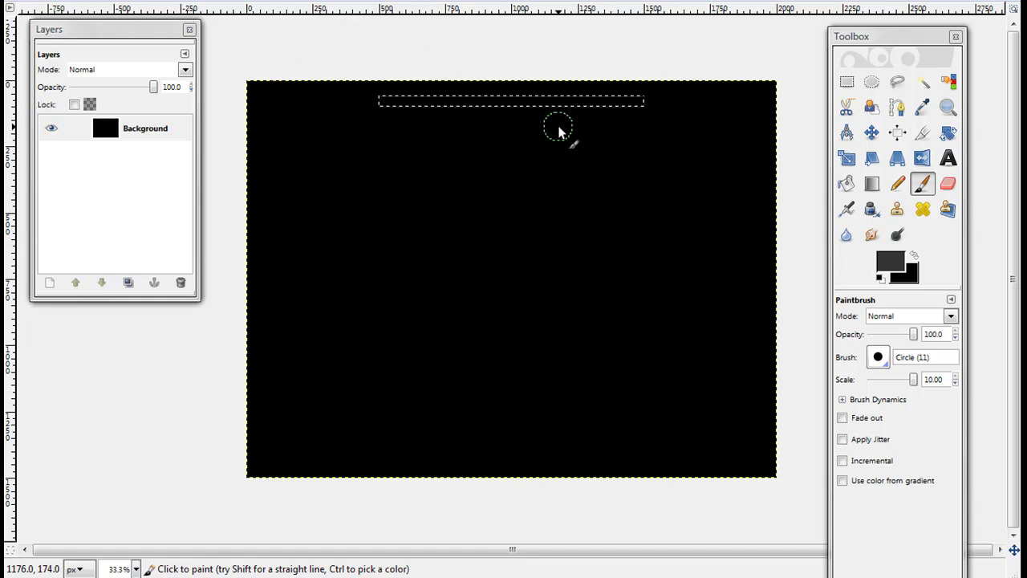
pyautogui.click(80, 31)
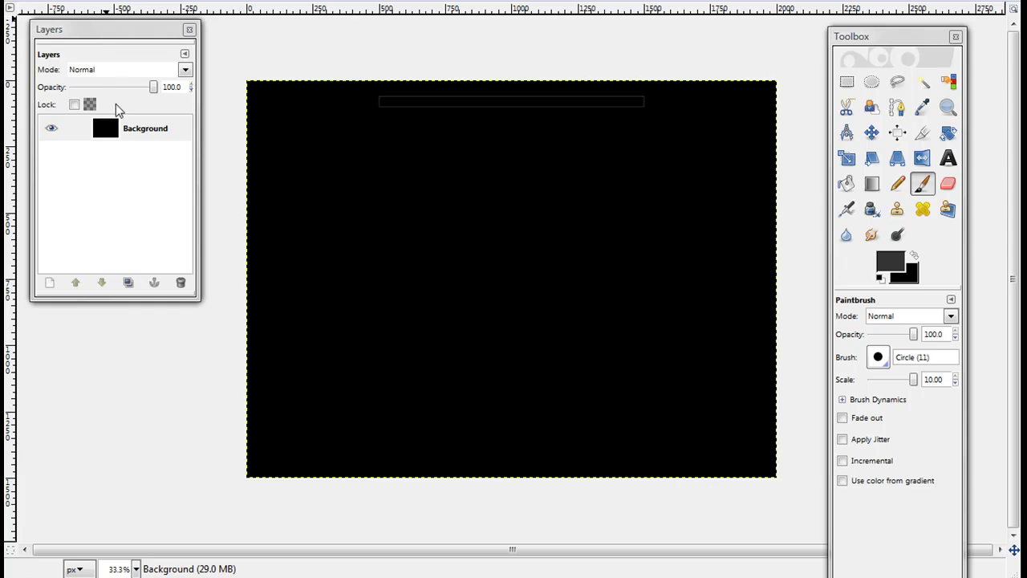
# - At 100% zoom, add a 'TheGimpKing' text label at the strip's left end
pyautogui.click(949, 160)
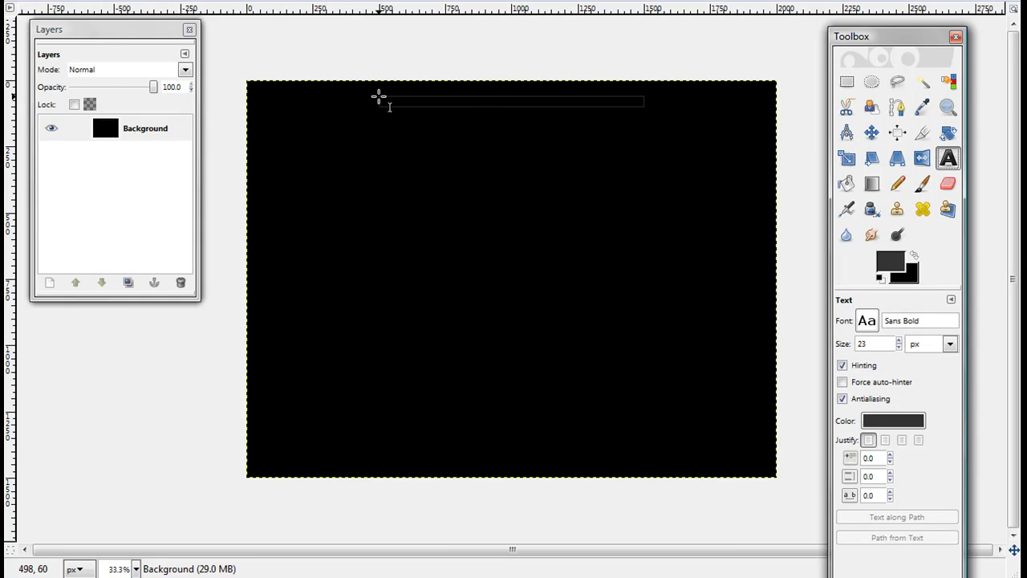
pyautogui.click(137, 569)
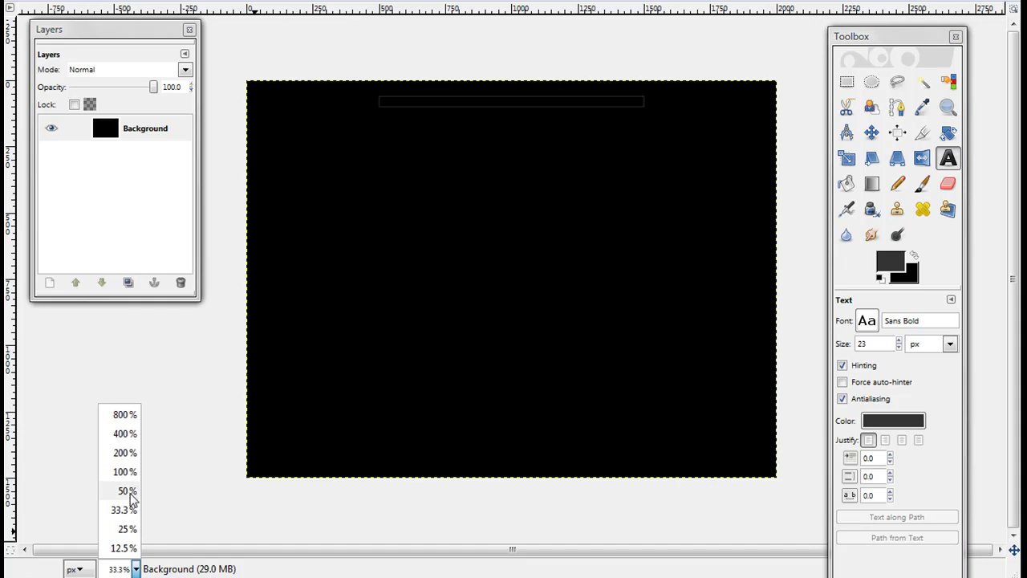
pyautogui.click(126, 472)
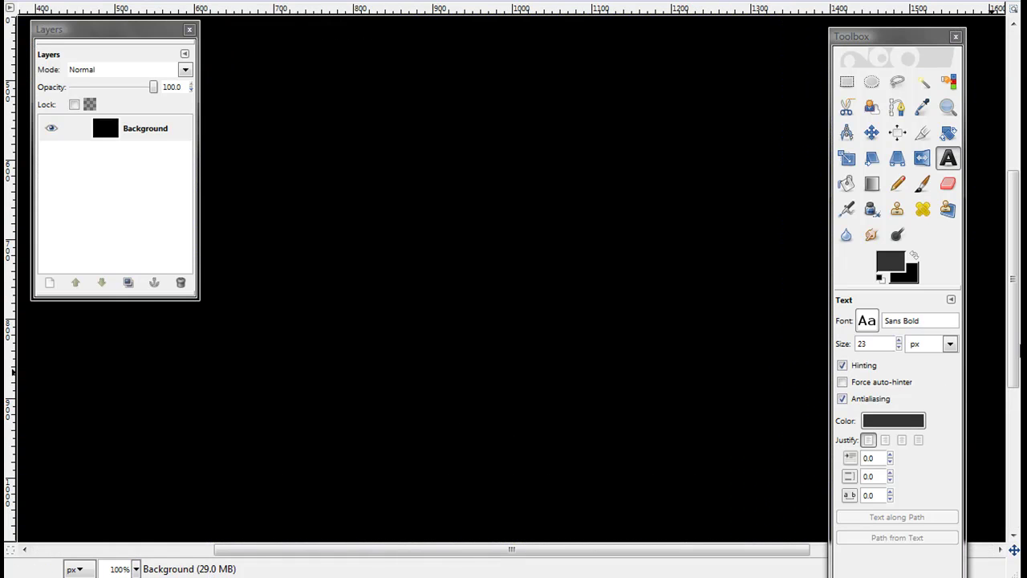
pyautogui.moveTo(1017, 343); pyautogui.dragTo(1018, 188)
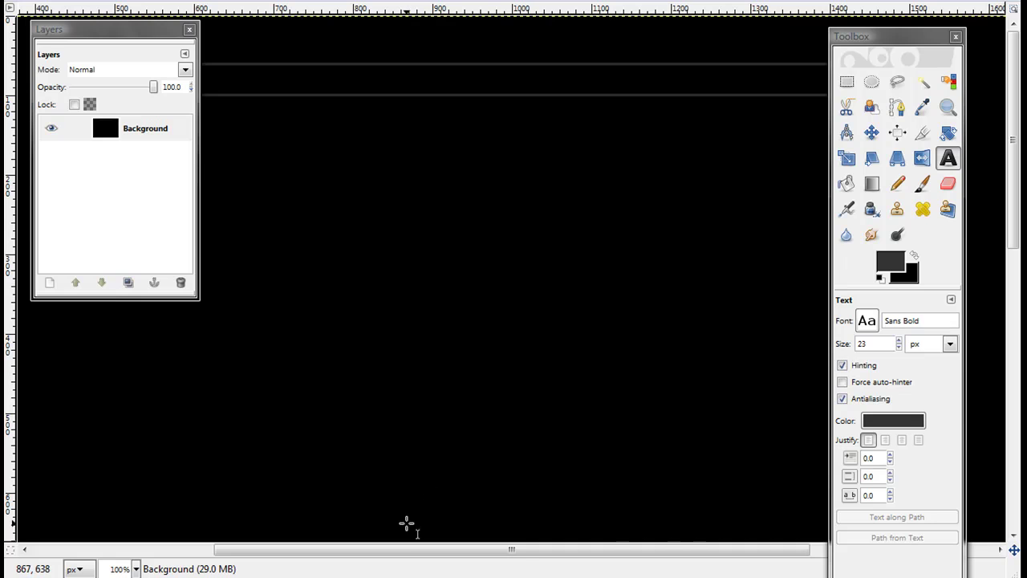
pyautogui.moveTo(403, 549); pyautogui.dragTo(291, 516)
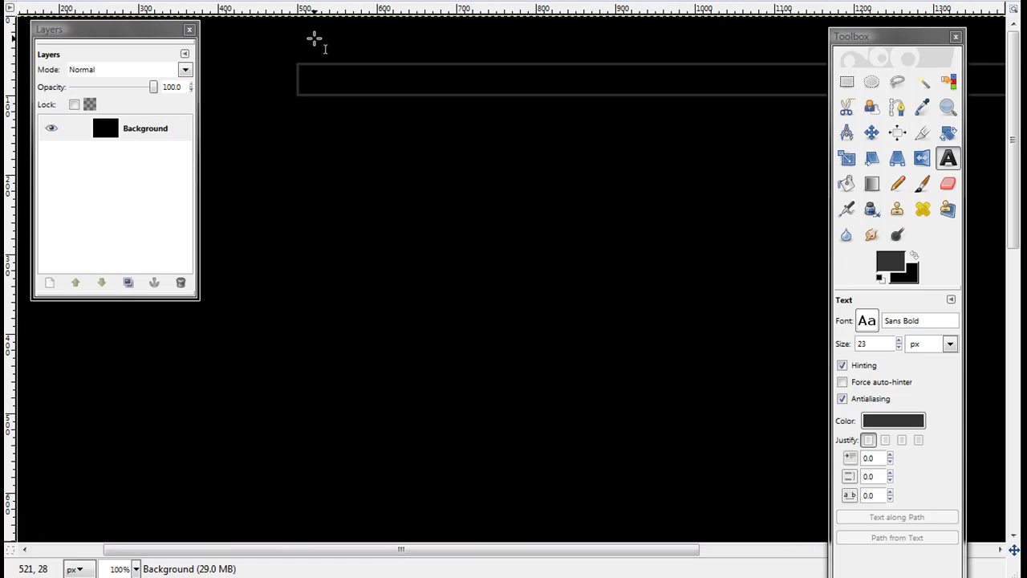
pyautogui.moveTo(302, 66); pyautogui.dragTo(542, 91)
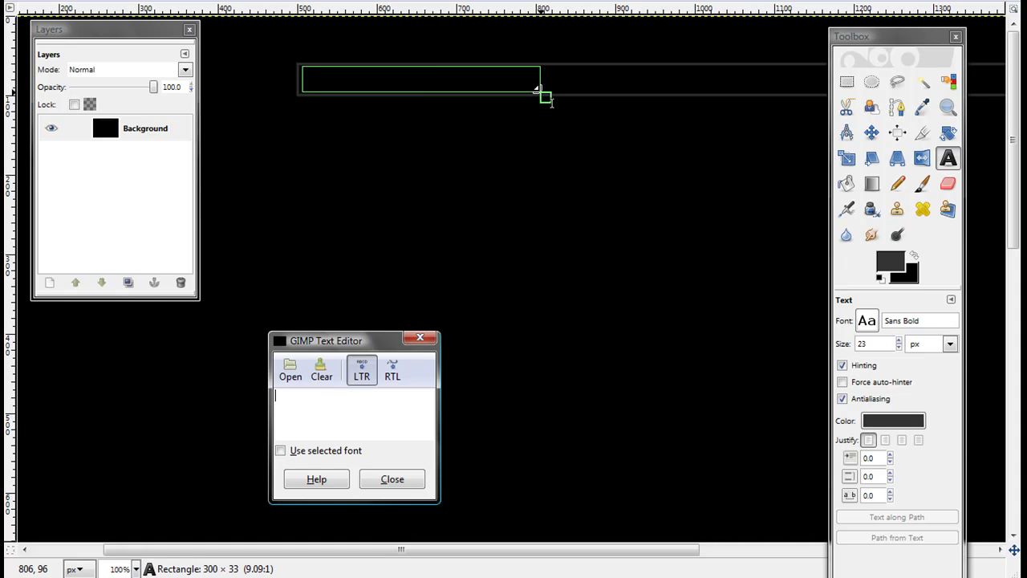
pyautogui.write('Th')
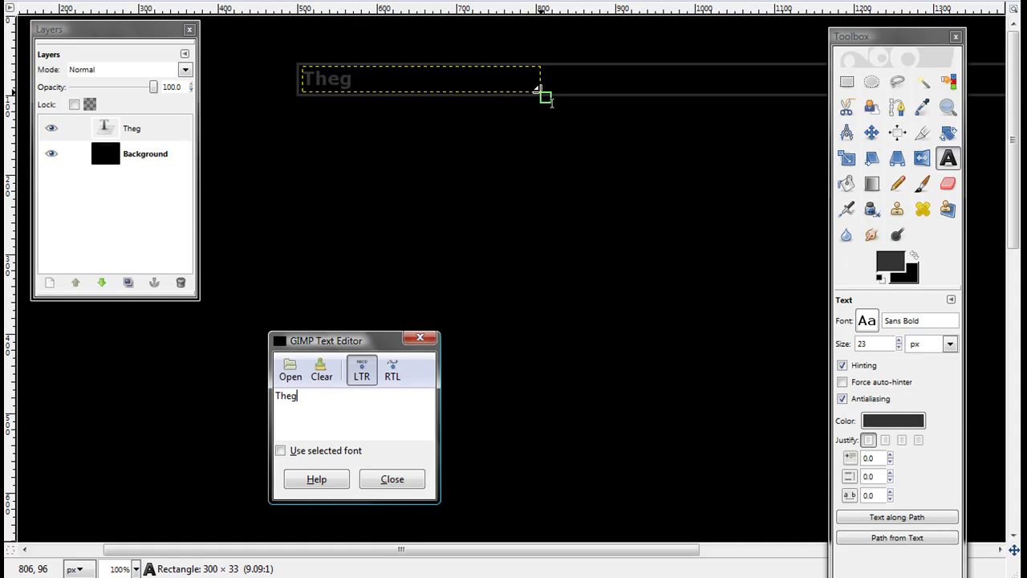
pyautogui.write('eGimpKing')
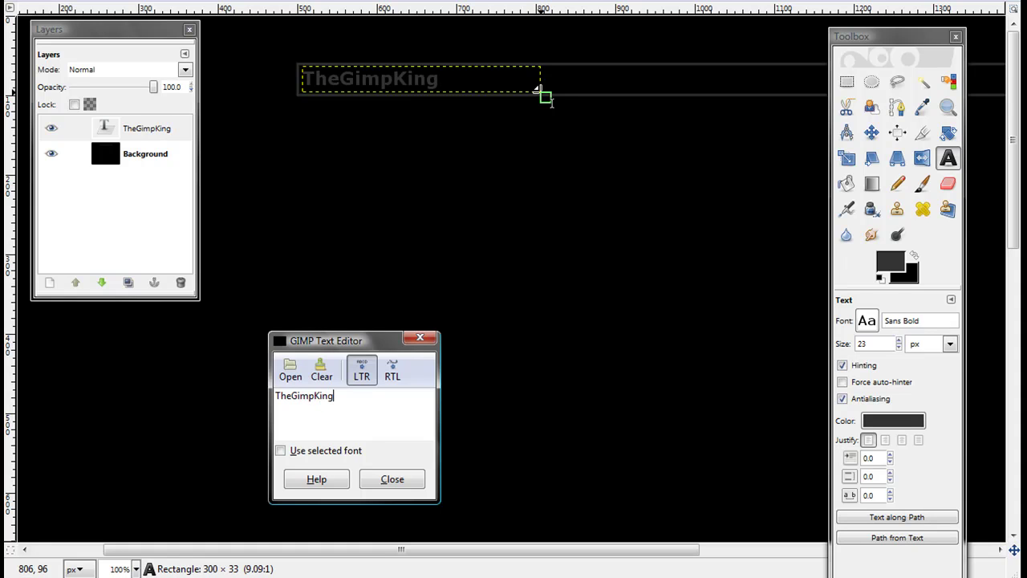
pyautogui.click(393, 479)
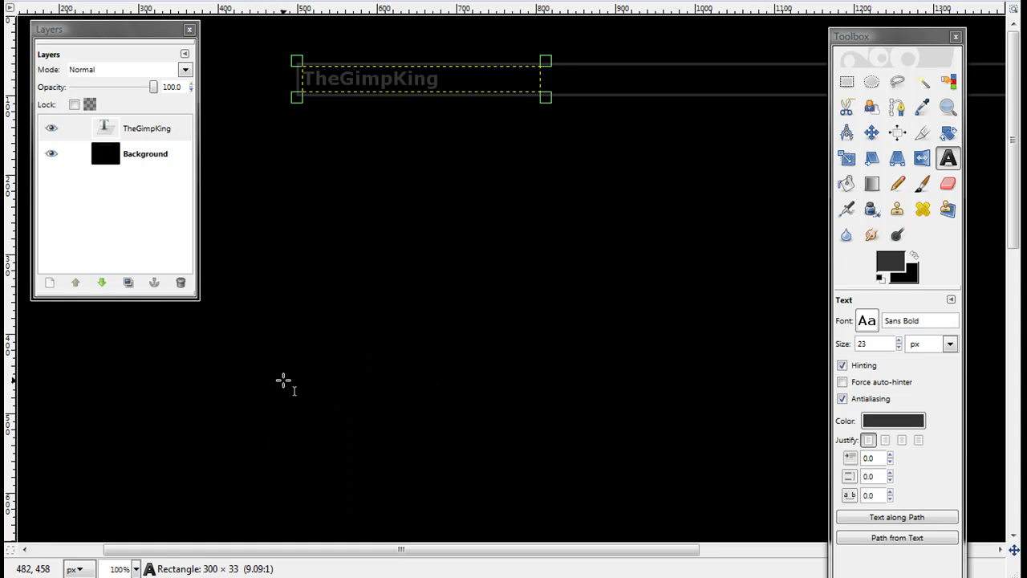
# - Add 'featured Video' text in the banner and nudge the box toward the right end
pyautogui.moveTo(478, 551); pyautogui.dragTo(803, 548)
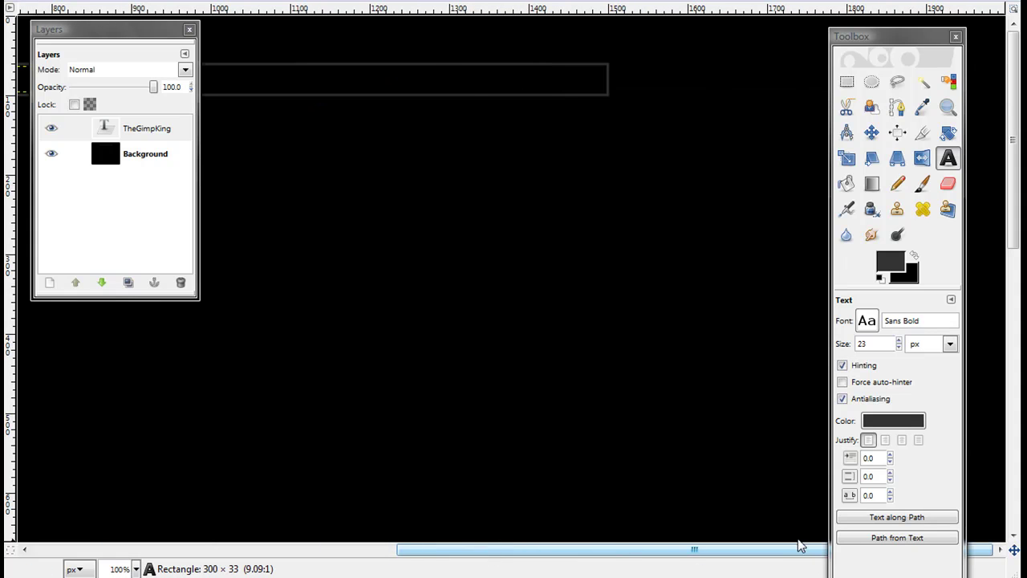
pyautogui.moveTo(367, 64); pyautogui.dragTo(601, 96)
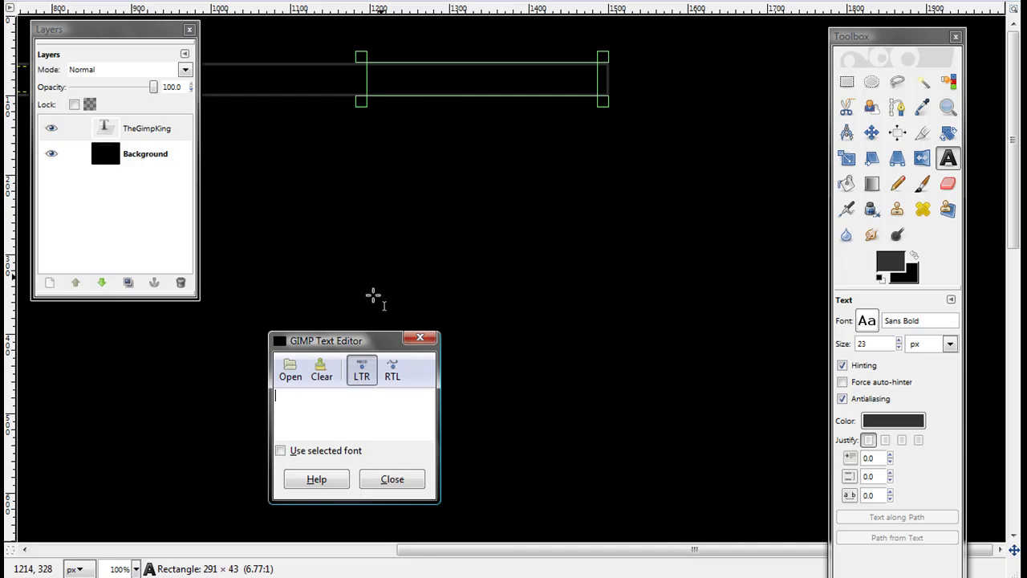
pyautogui.write('feat')
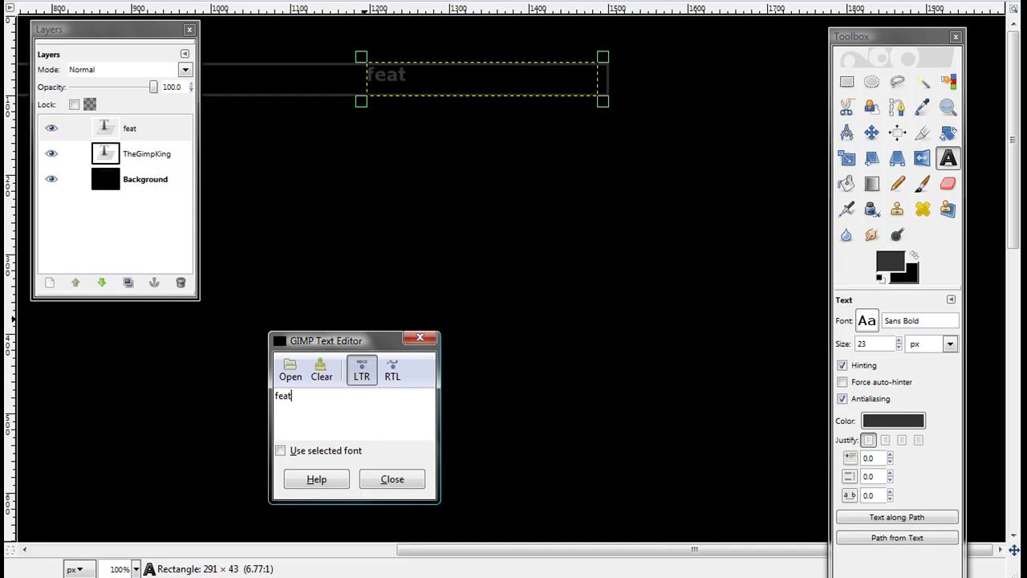
pyautogui.write('ured V')
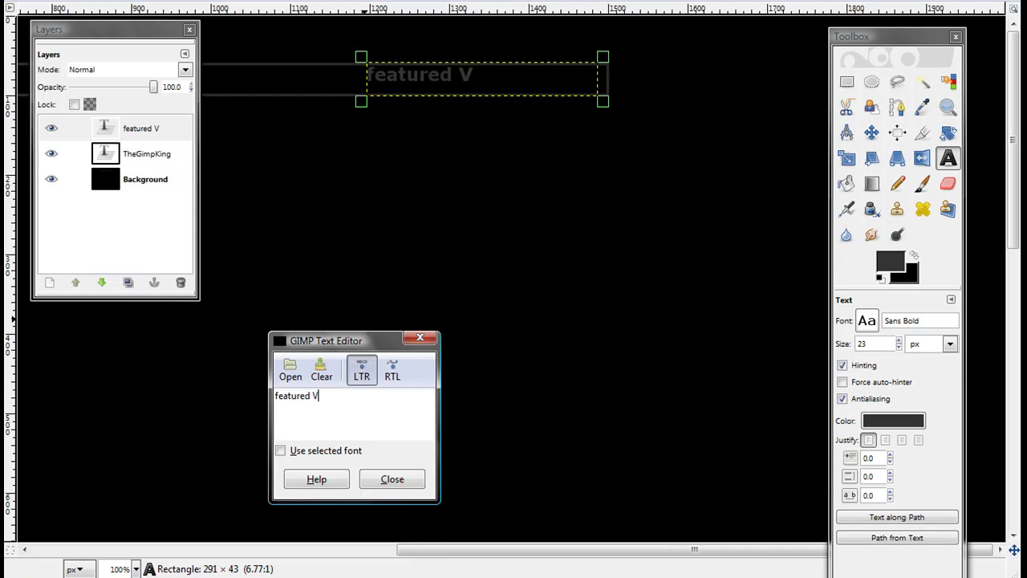
pyautogui.write('ideo')
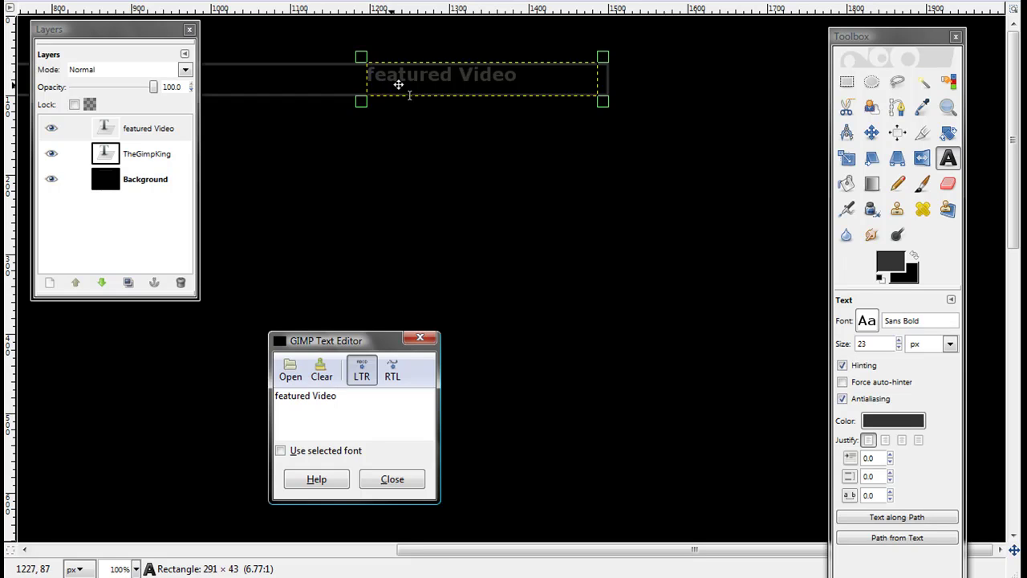
pyautogui.moveTo(401, 85); pyautogui.dragTo(443, 82)
pyautogui.click(442, 80)
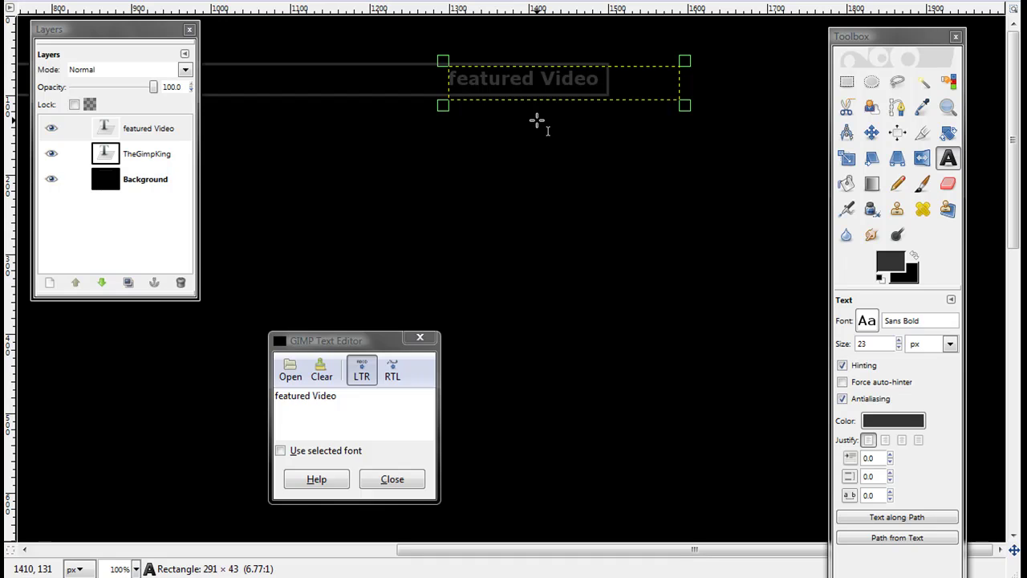
pyautogui.click(537, 120)
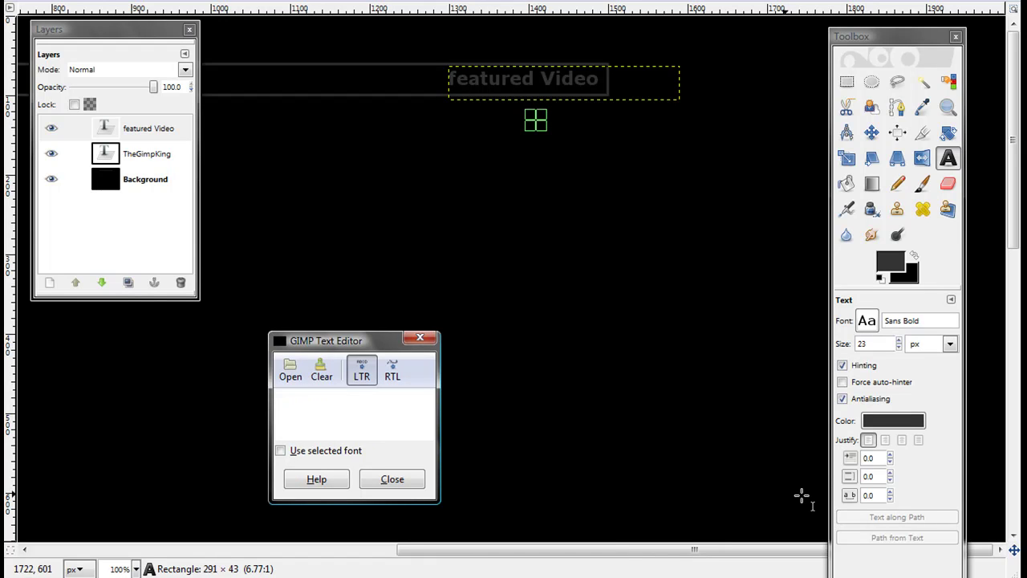
pyautogui.moveTo(618, 551); pyautogui.dragTo(215, 449)
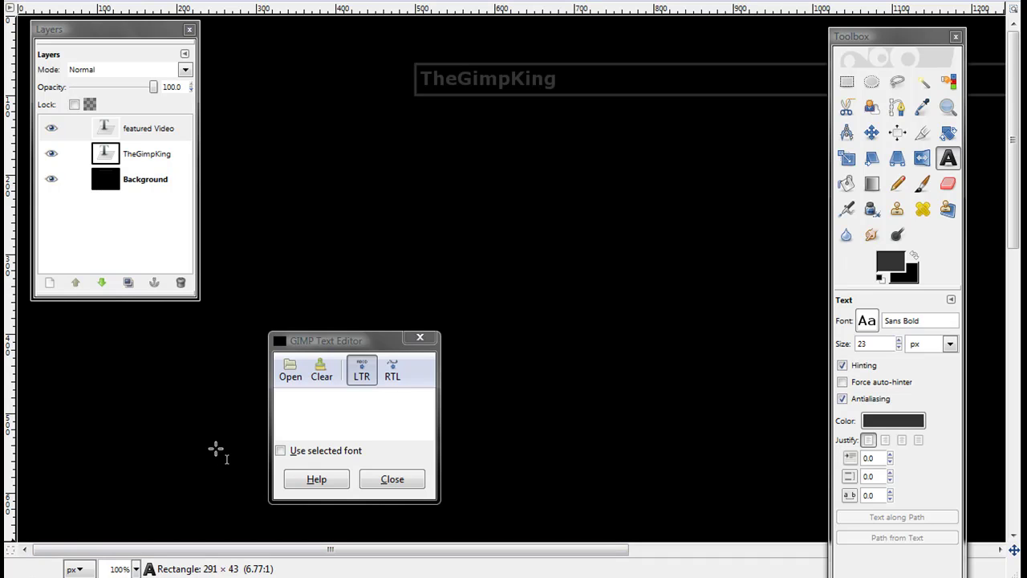
# - At 33.3% zoom, resize both text layers to image size; a featured Video copy appears
pyautogui.click(136, 570)
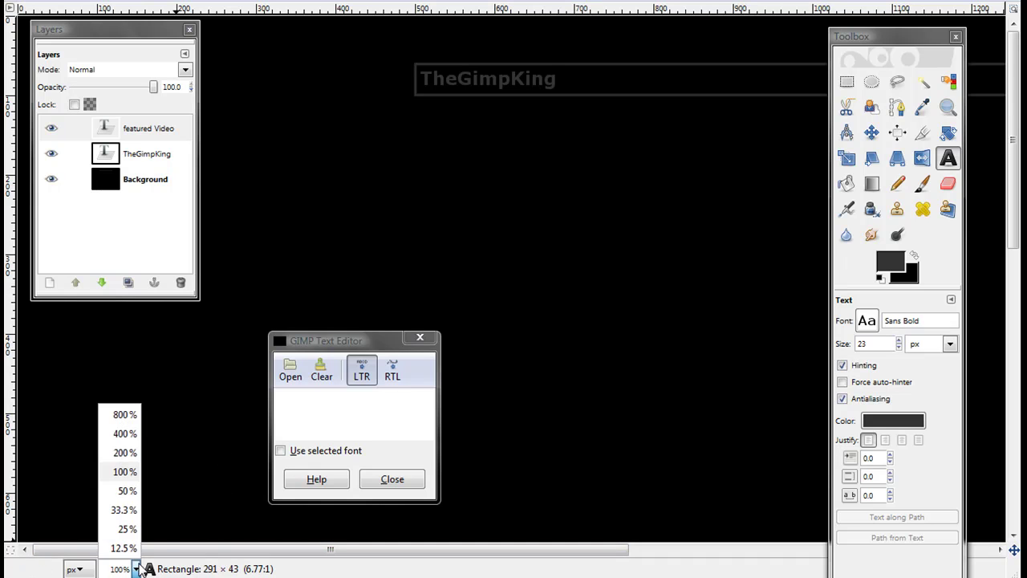
pyautogui.click(123, 510)
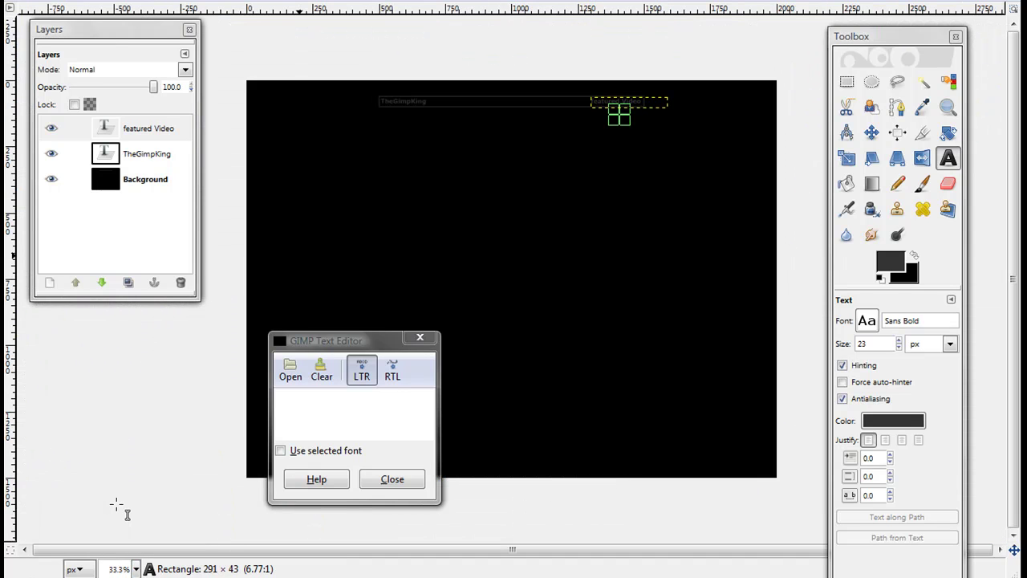
pyautogui.rightClick(138, 157)
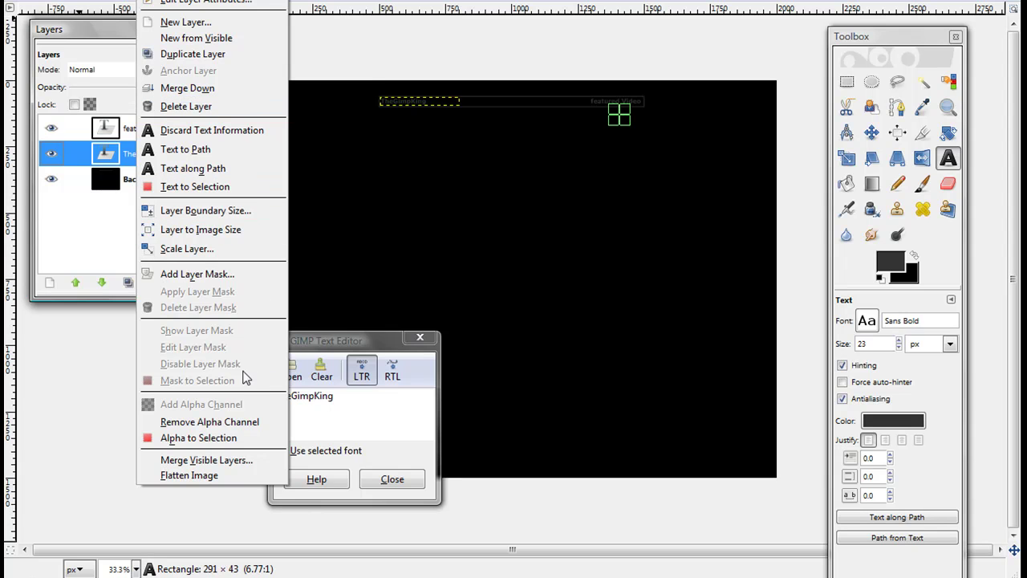
pyautogui.click(179, 230)
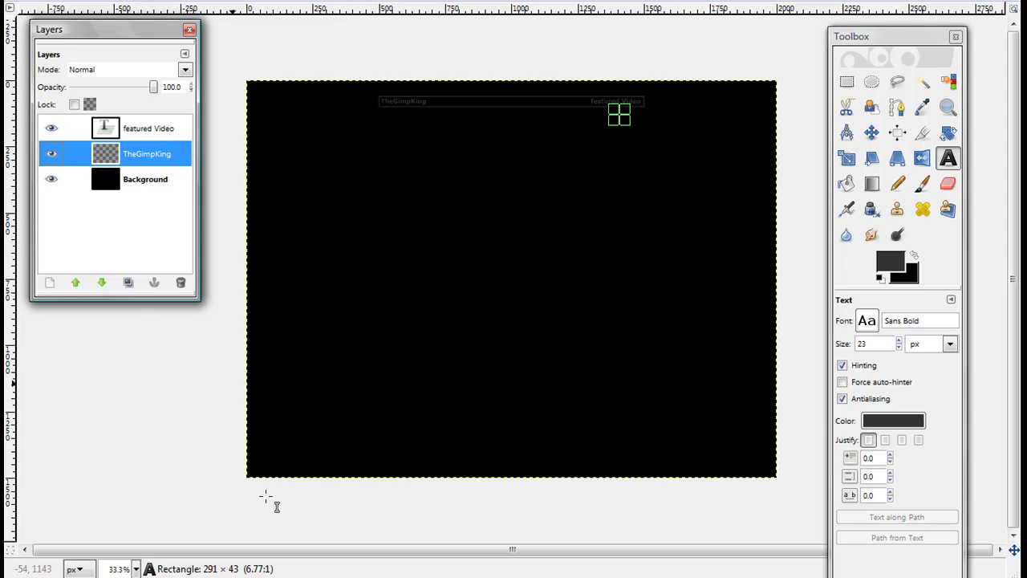
pyautogui.rightClick(141, 133)
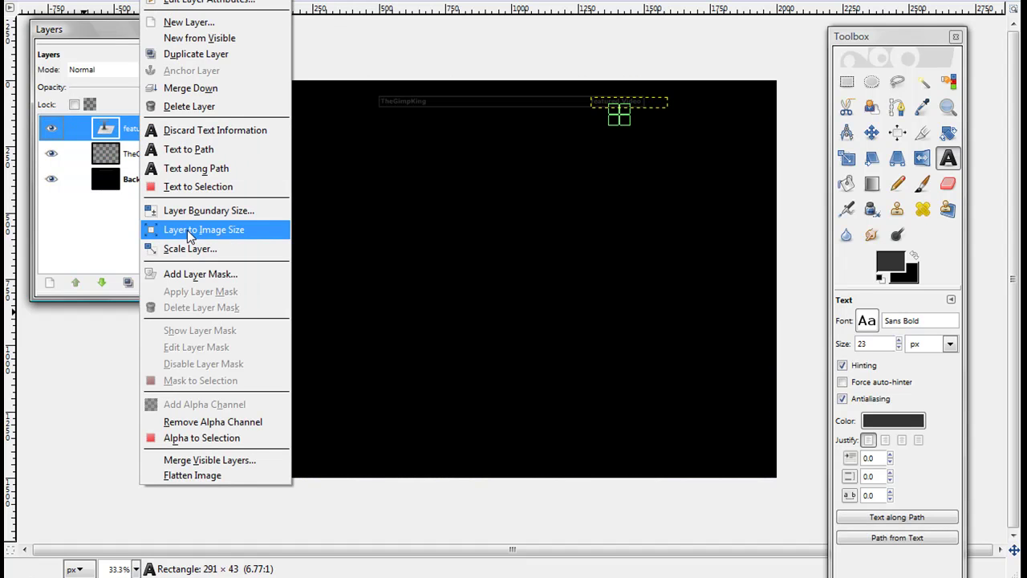
pyautogui.click(186, 230)
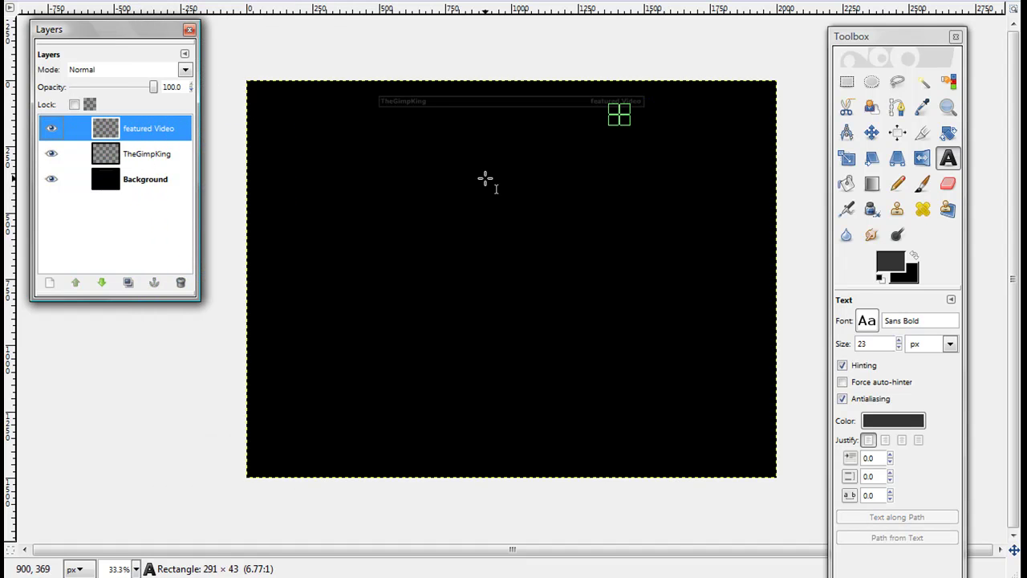
pyautogui.click(847, 81)
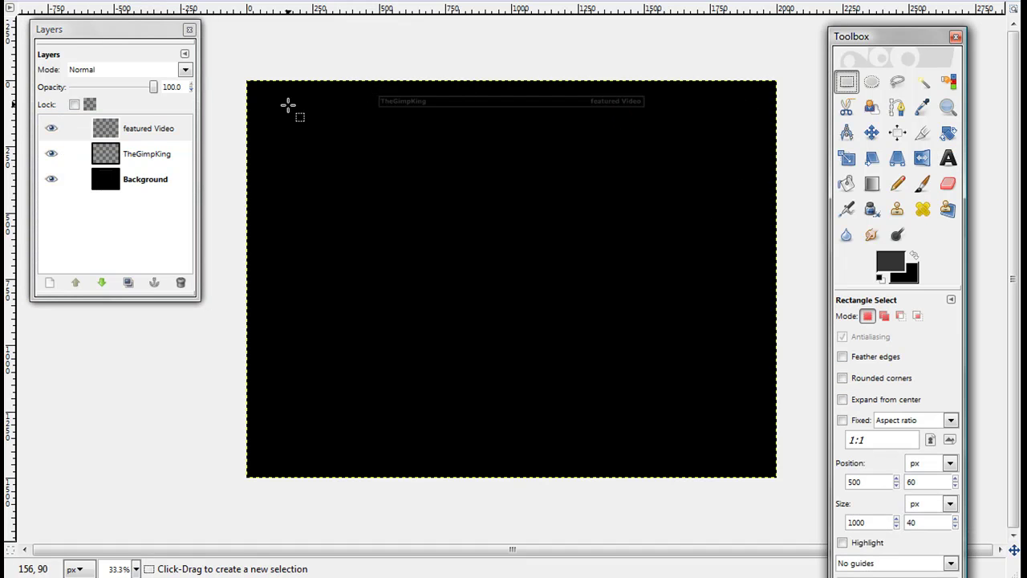
pyautogui.click(128, 283)
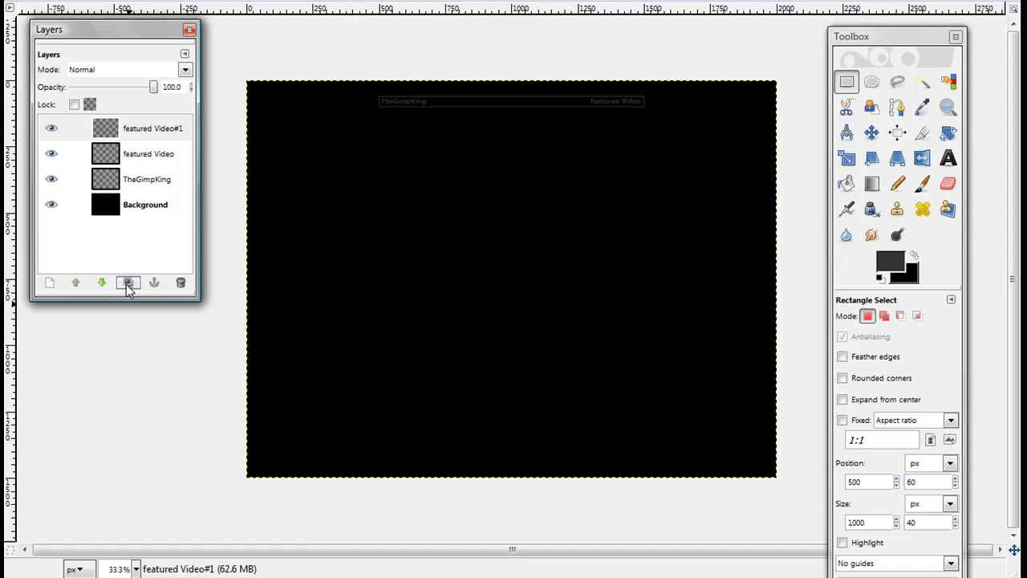
# - Undo the duplicate layer and add a new transparent layer named side2
pyautogui.hotkey('ctrl', 'z')
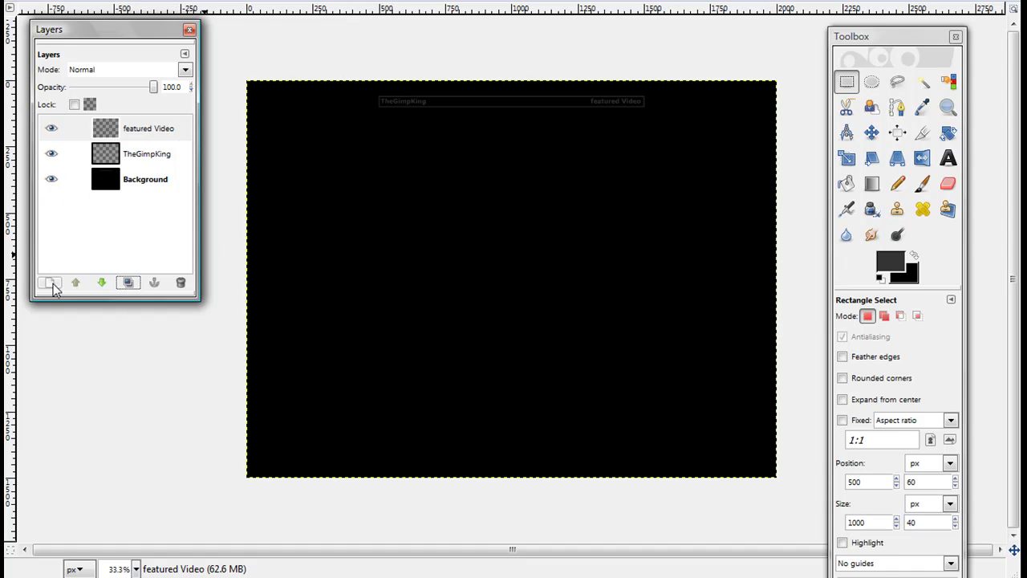
pyautogui.click(52, 283)
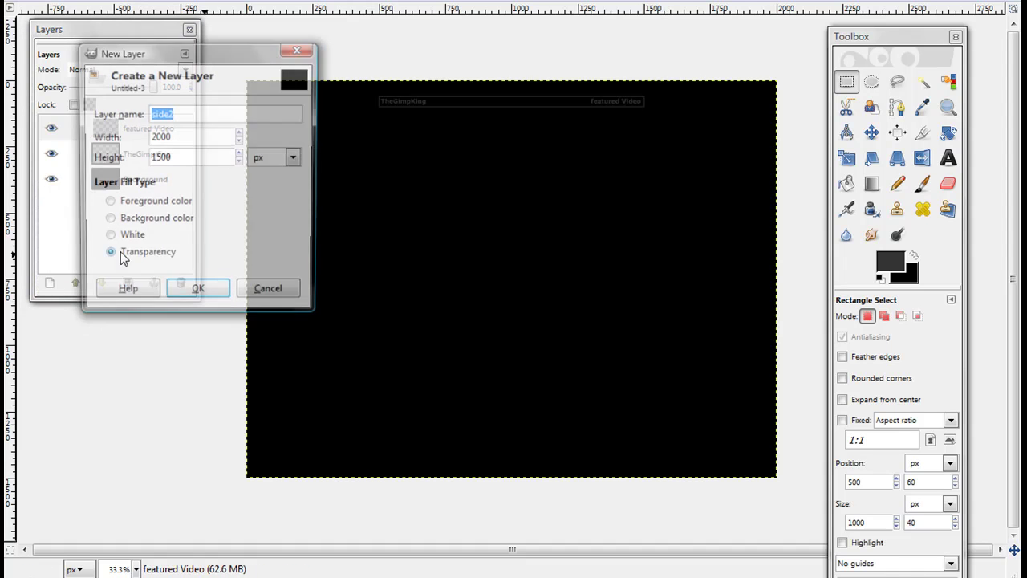
pyautogui.click(197, 293)
# - Select a 501 × 1501 strip at position 0, 0 along the left edge
pyautogui.moveTo(258, 132); pyautogui.dragTo(374, 366)
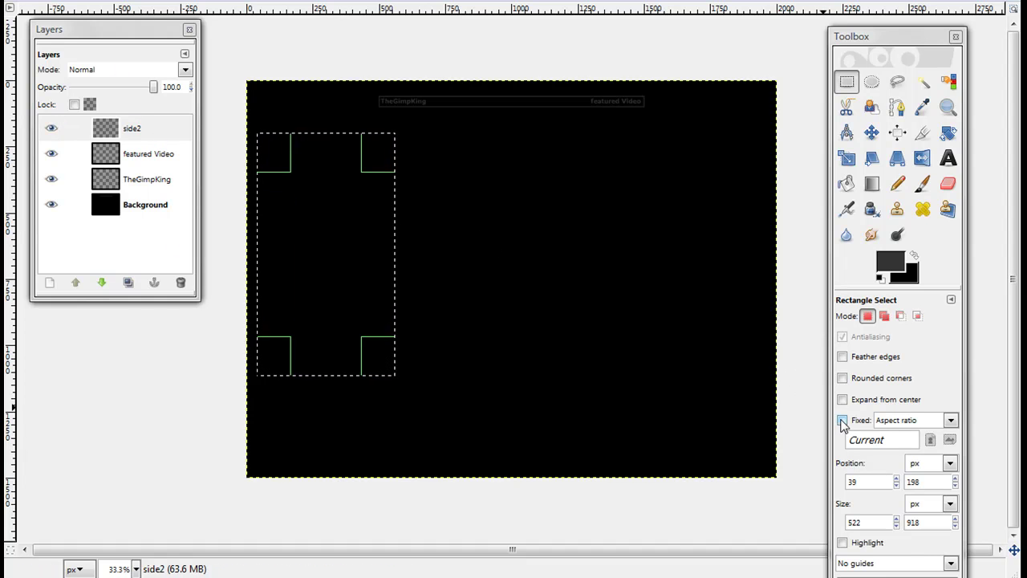
pyautogui.click(898, 501)
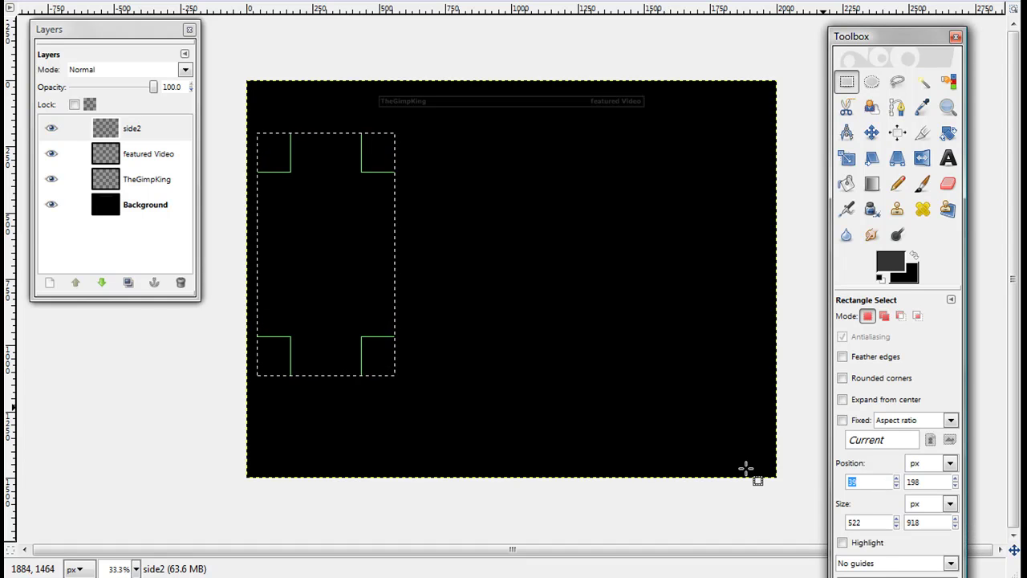
pyautogui.write('01')
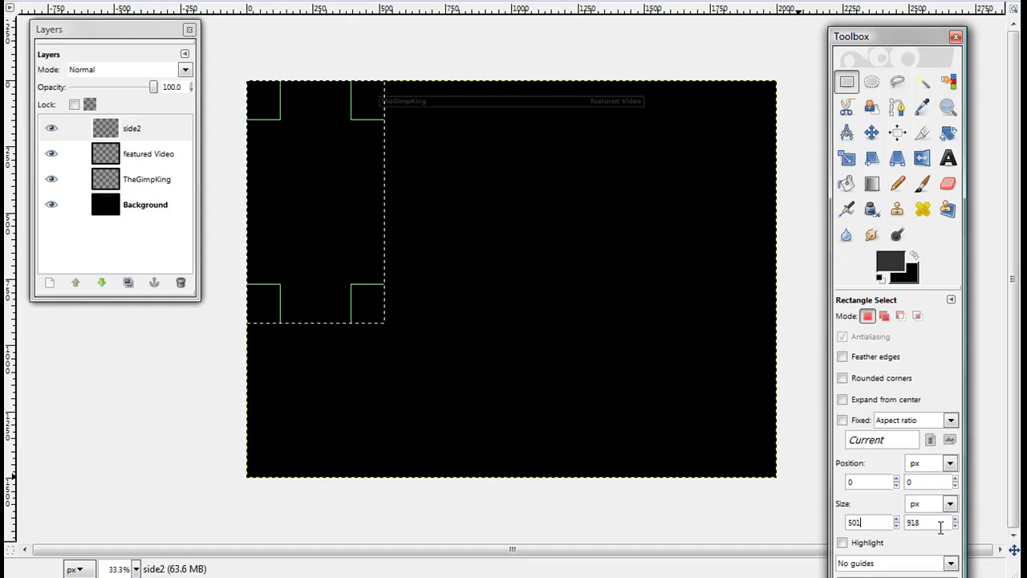
pyautogui.press('Return')
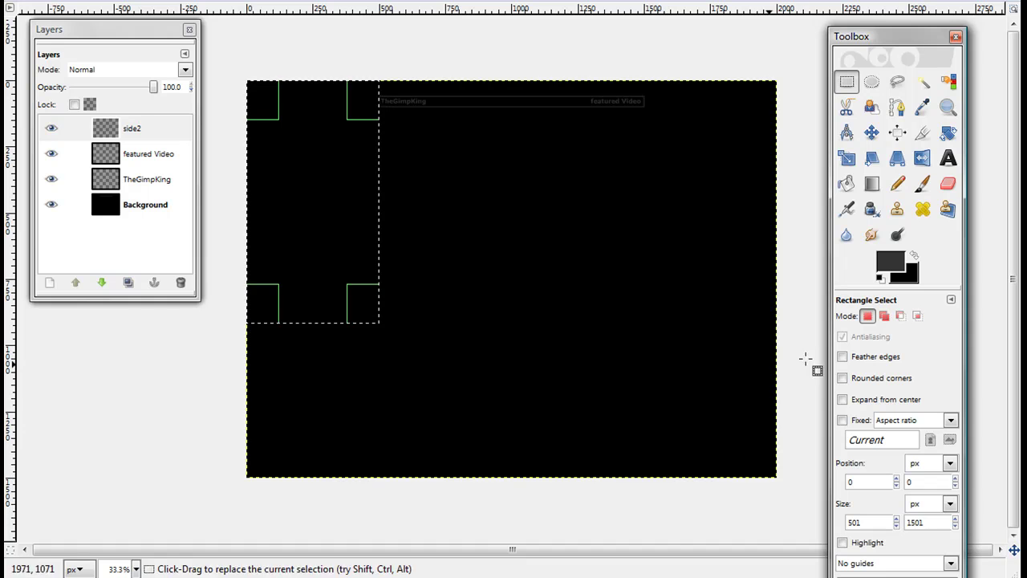
pyautogui.click(926, 481)
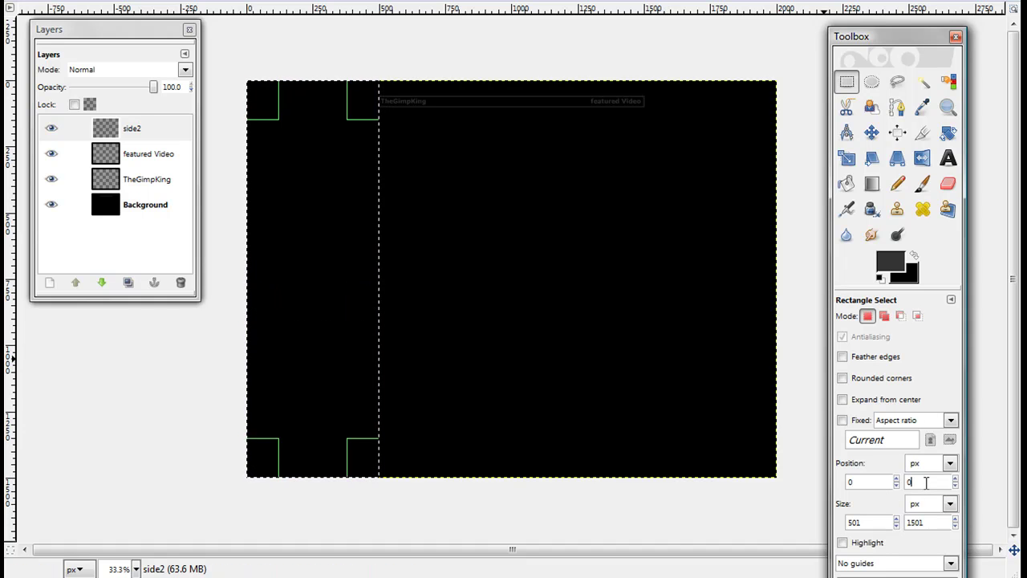
pyautogui.write('-1')
pyautogui.click(870, 522)
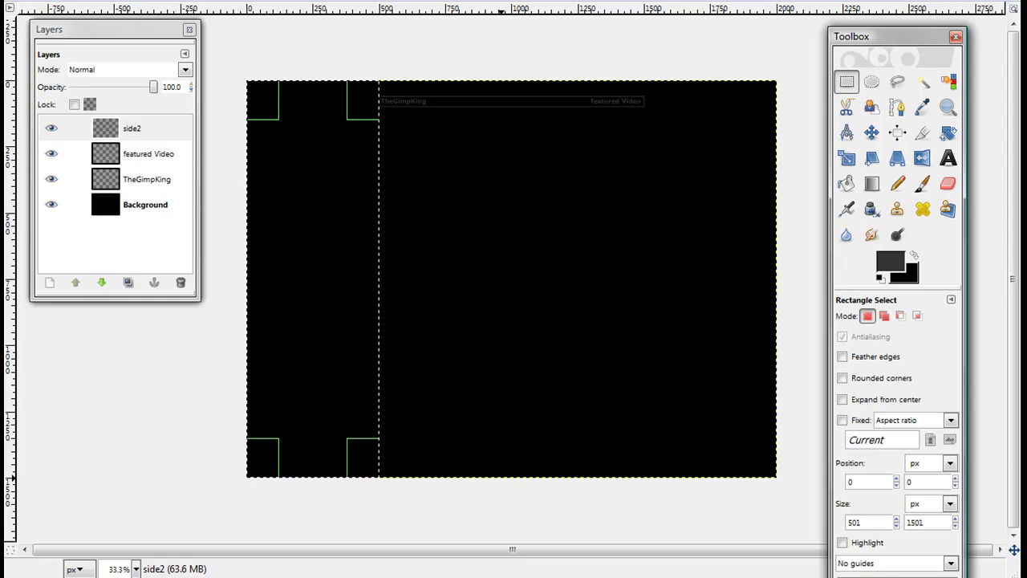
# - Fill the left strip with a linear #333333-to-black gradient running top to bottom
pyautogui.click(872, 185)
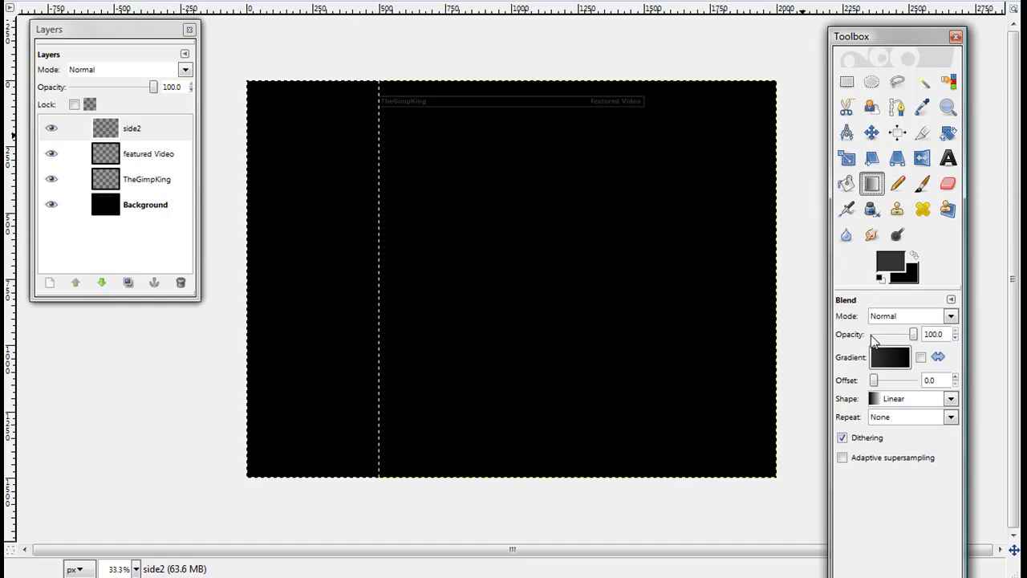
pyautogui.click(891, 263)
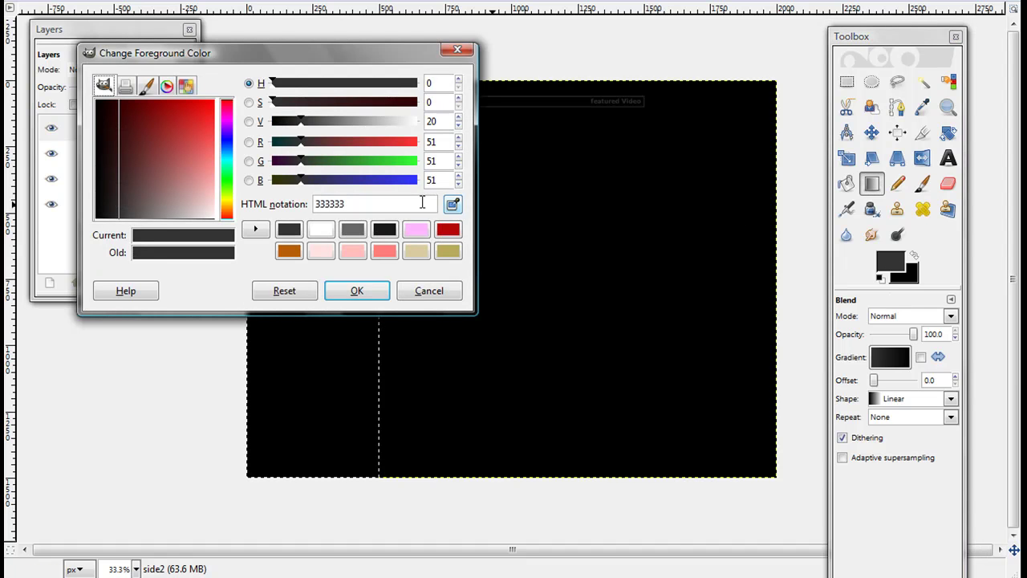
pyautogui.click(355, 294)
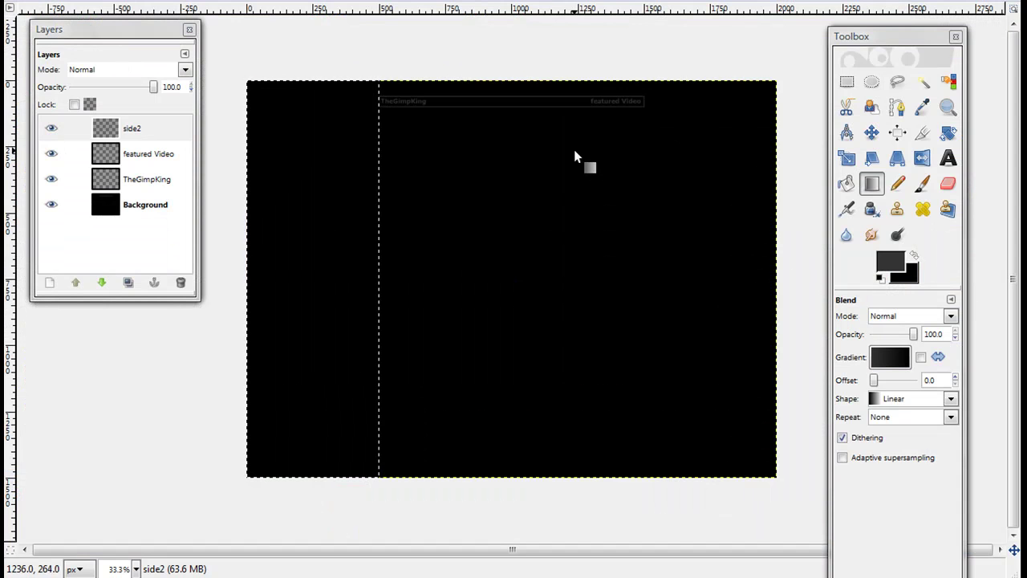
pyautogui.moveTo(314, 86); pyautogui.dragTo(310, 329)
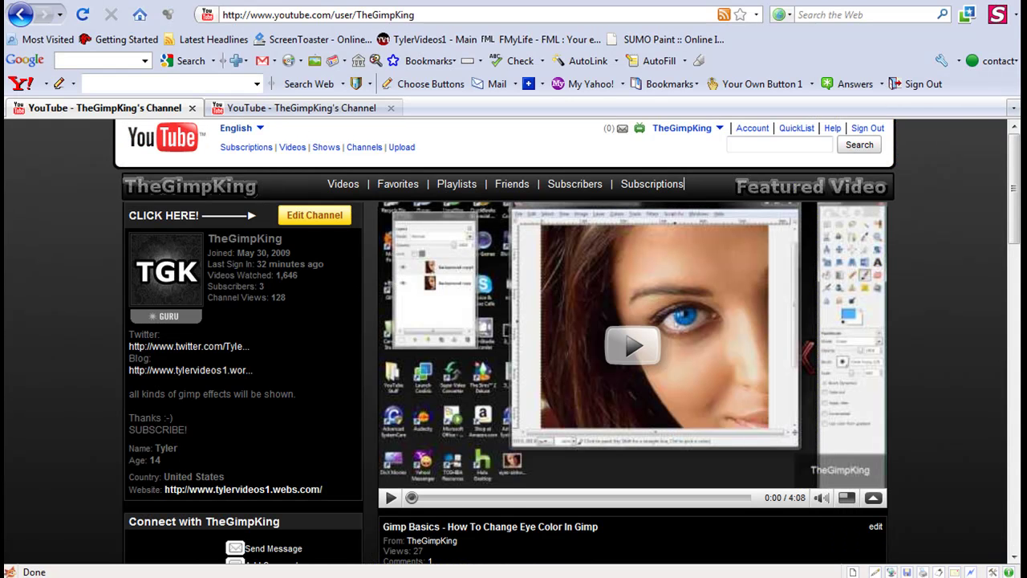
# - Scroll the YouTube channel page, then restore GIMP's windows over Firefox
pyautogui.moveTo(1018, 164); pyautogui.dragTo(1013, 185)
pyautogui.hotkey('alt', 'Tab')
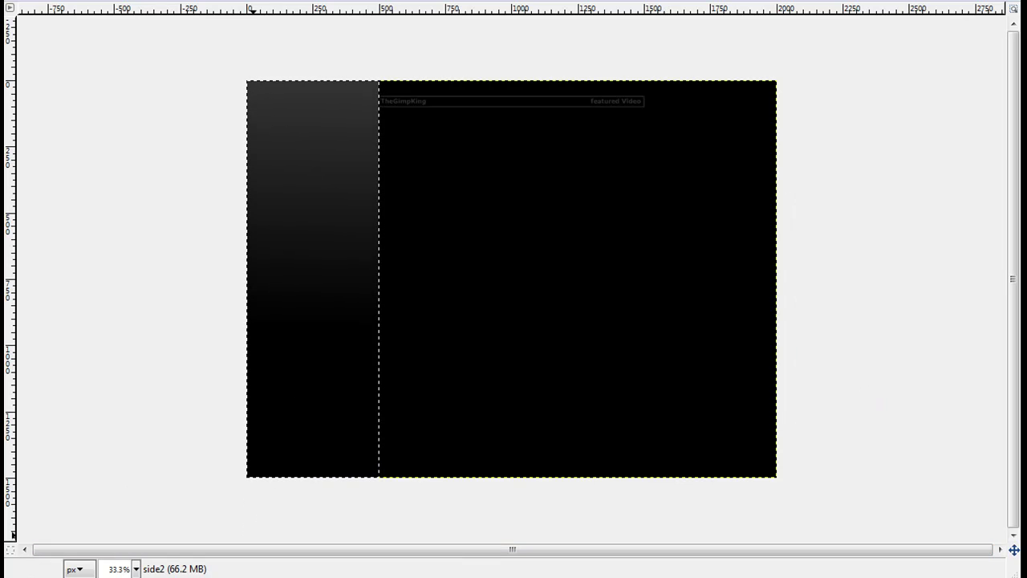
pyautogui.rightClick(295, 571)
pyautogui.click(532, 564)
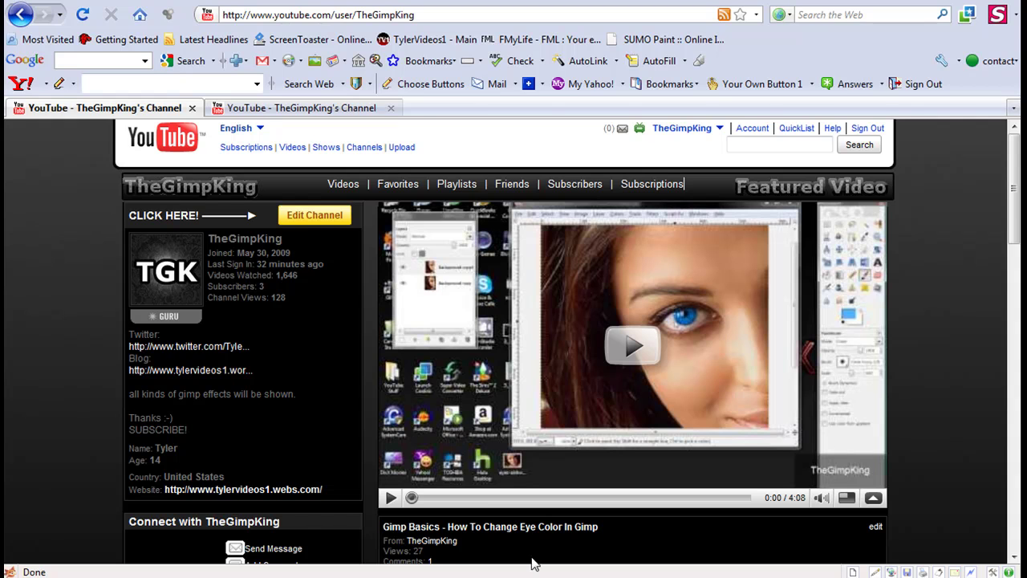
pyautogui.rightClick(353, 573)
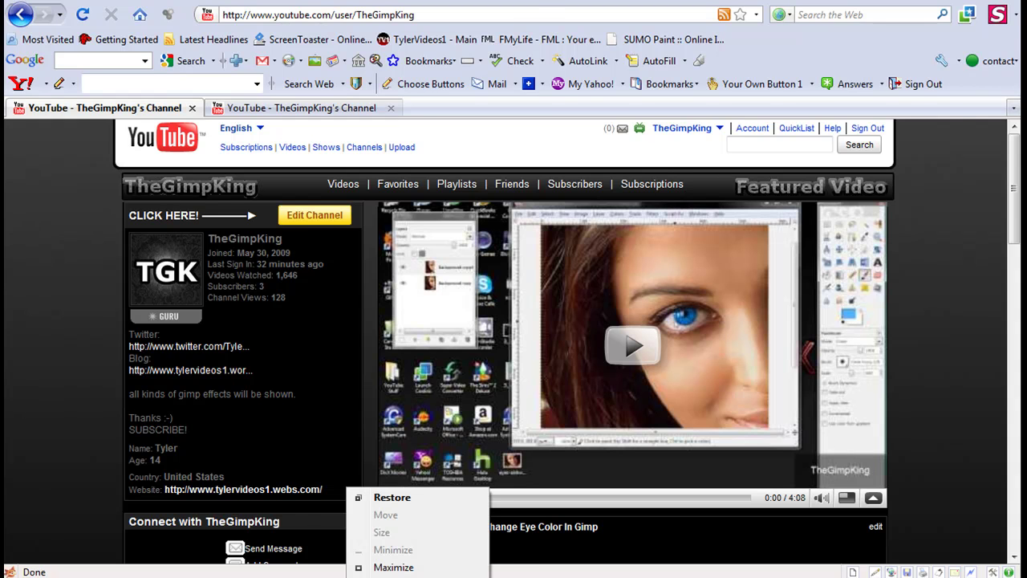
pyautogui.click(377, 495)
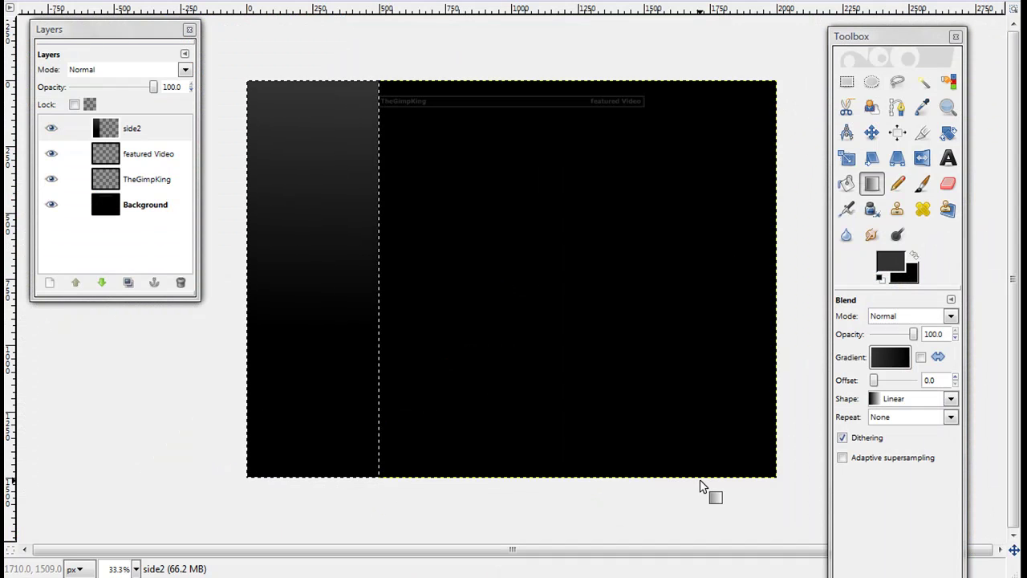
# - Make a 501 × 1501 px rectangular selection at position 1500, 1 along the right edge
pyautogui.click(848, 81)
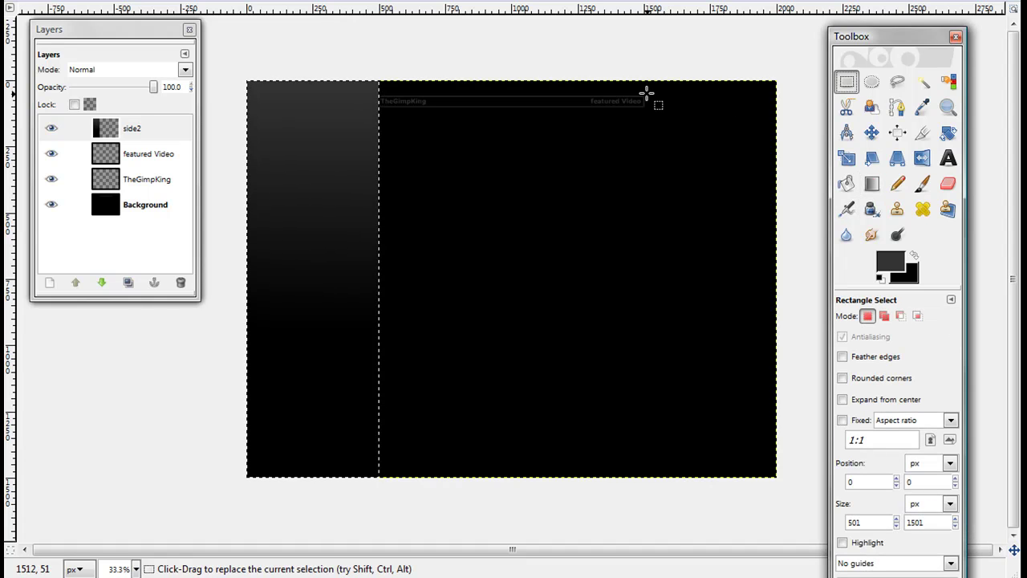
pyautogui.moveTo(649, 89); pyautogui.dragTo(757, 310)
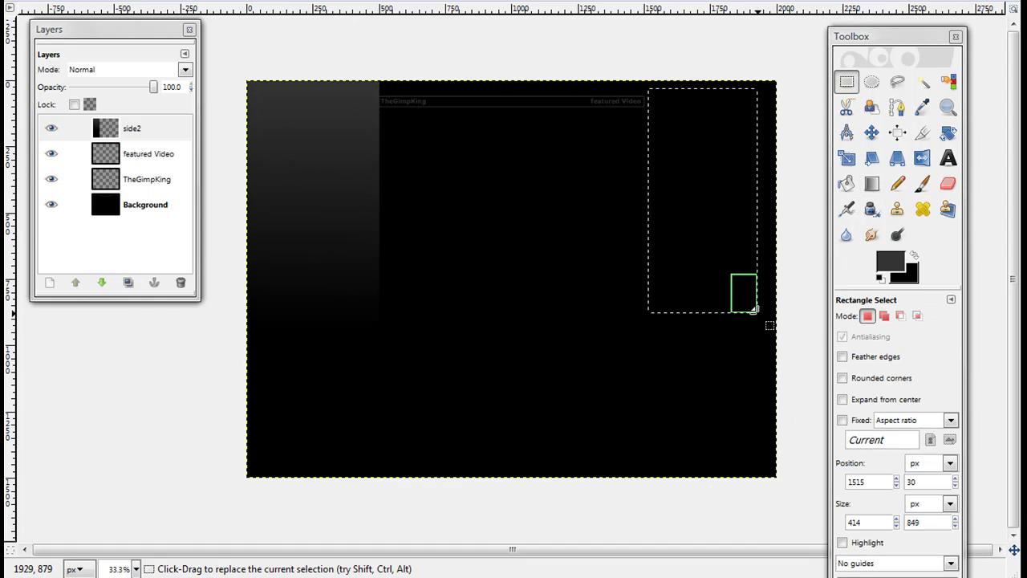
pyautogui.click(874, 480)
pyautogui.doubleClick(873, 480)
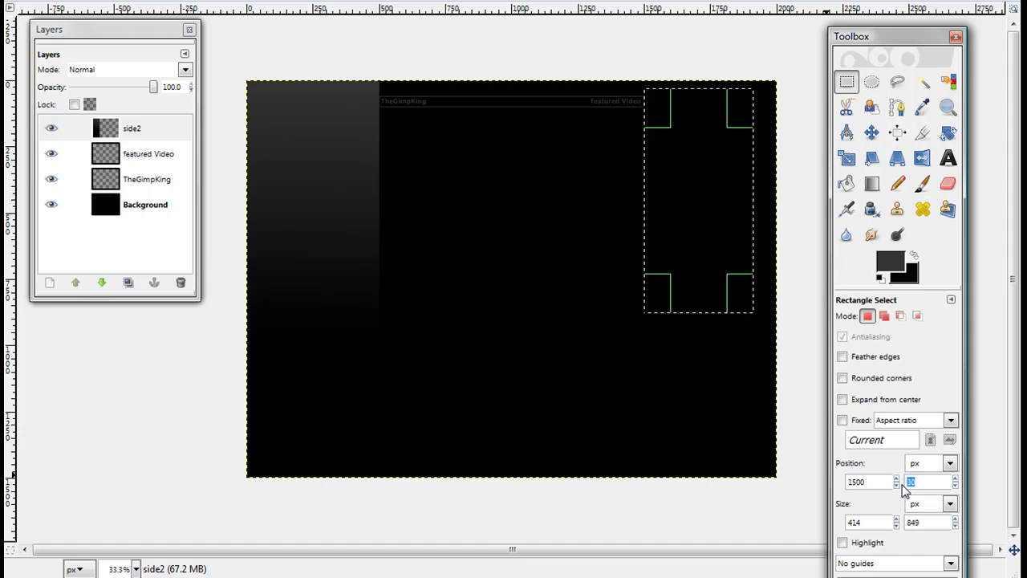
pyautogui.press('Return')
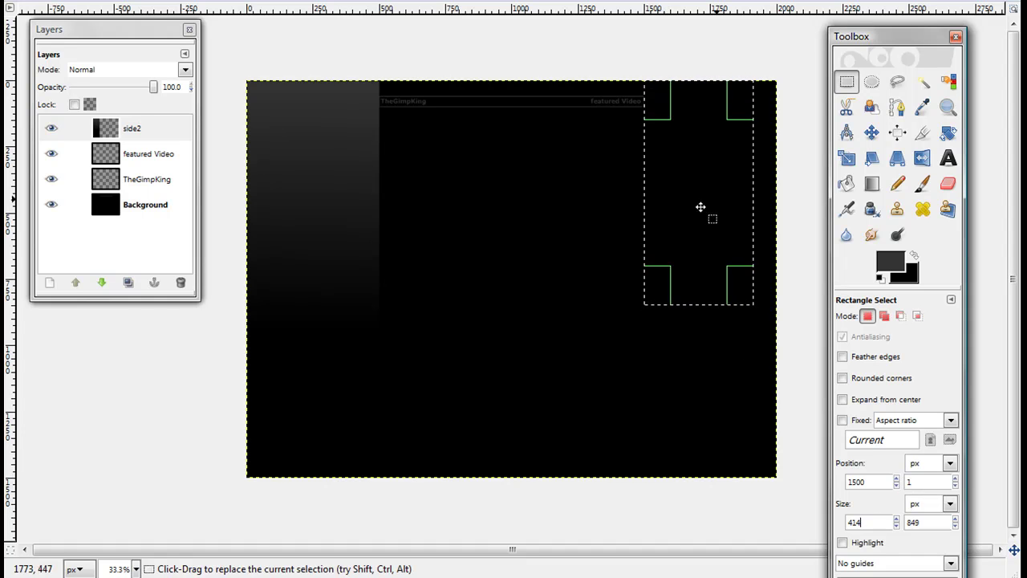
pyautogui.click(874, 514)
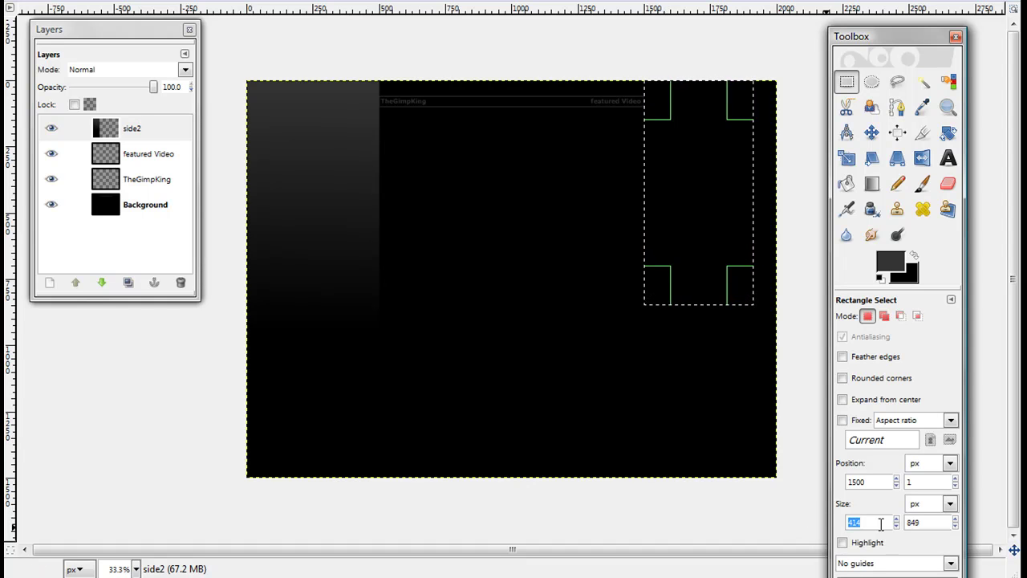
pyautogui.write('5')
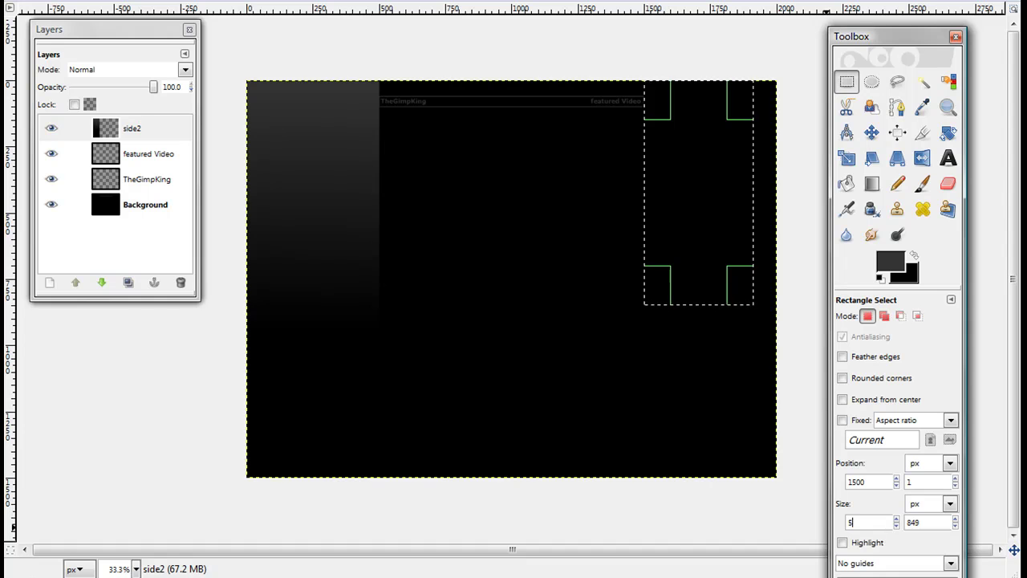
pyautogui.write('01')
pyautogui.press('Tab')
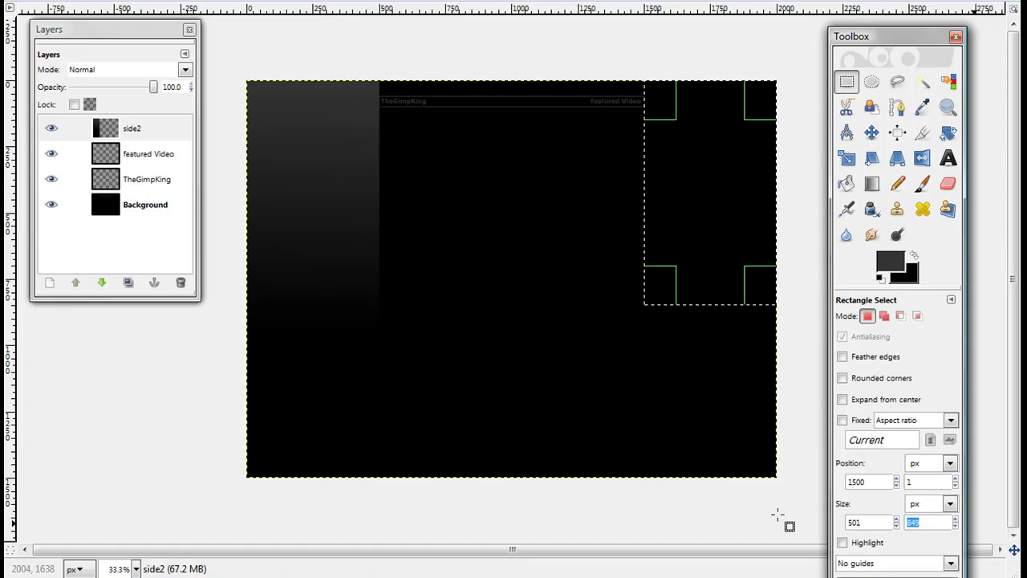
pyautogui.write('1501')
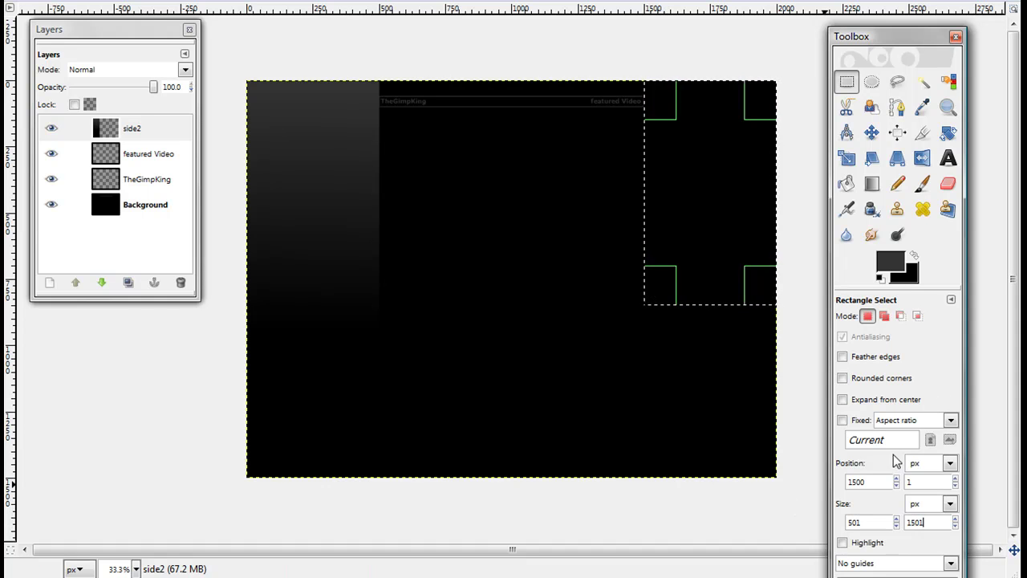
pyautogui.click(865, 483)
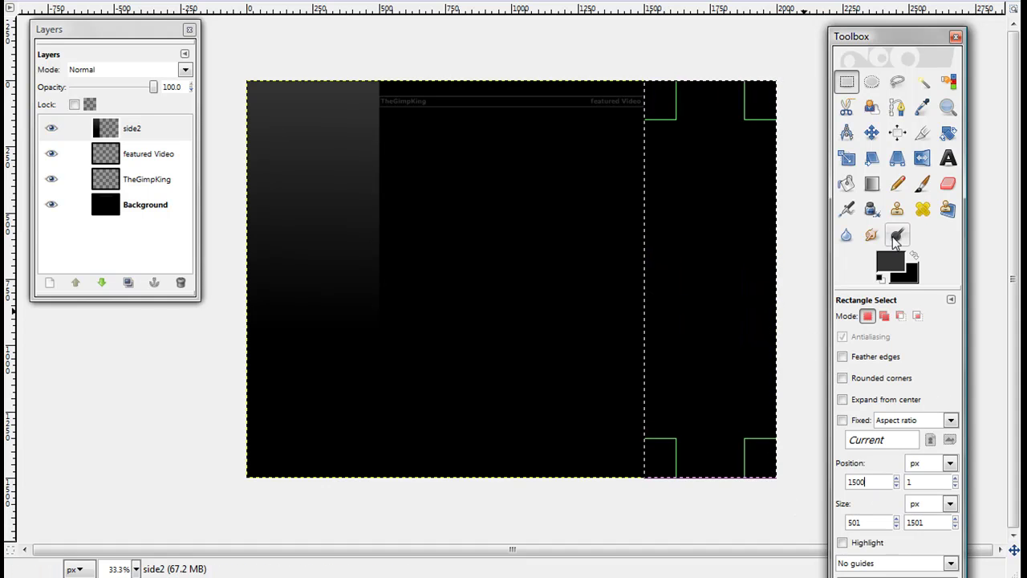
pyautogui.click(872, 184)
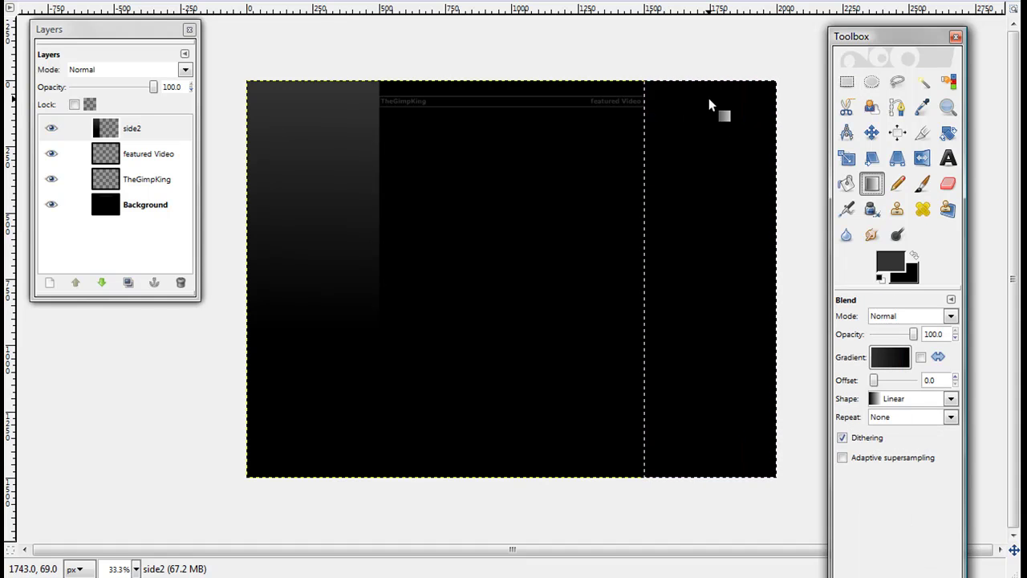
# - Add transparent layer side2#1, fill the right strip with a vertical dark-grey-to-black gradient, then deselect
pyautogui.click(49, 283)
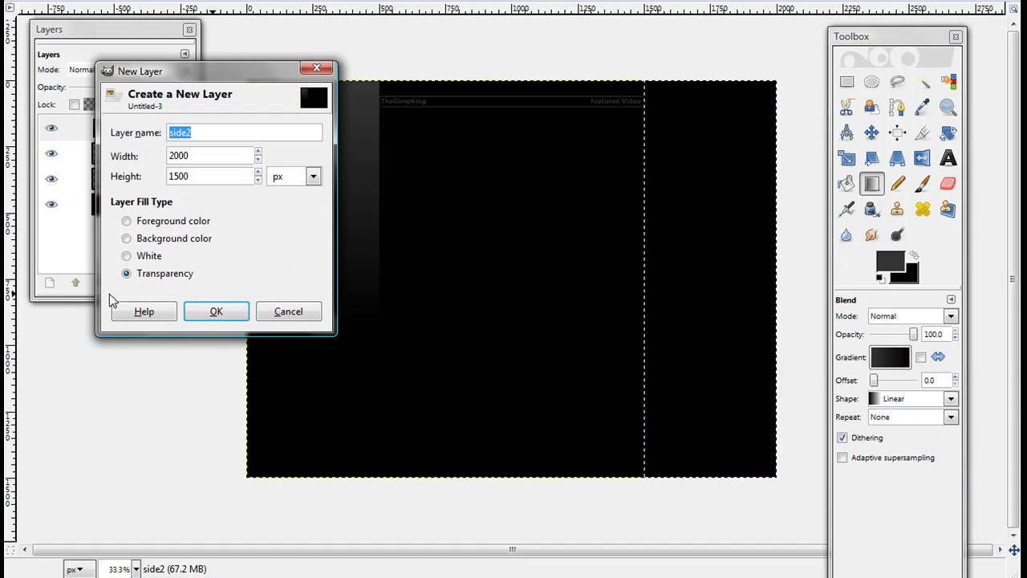
pyautogui.click(217, 320)
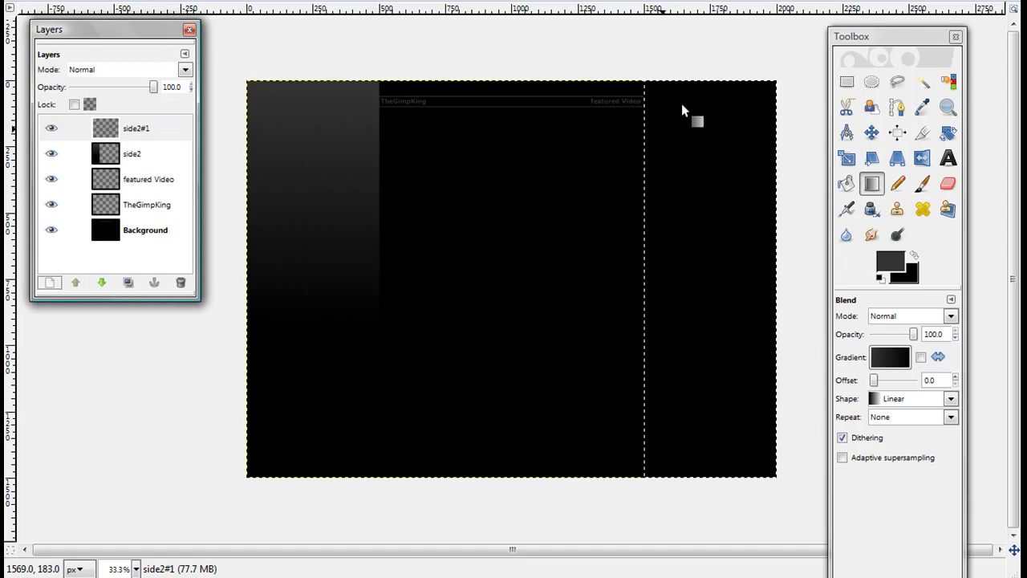
pyautogui.moveTo(717, 83); pyautogui.dragTo(715, 321)
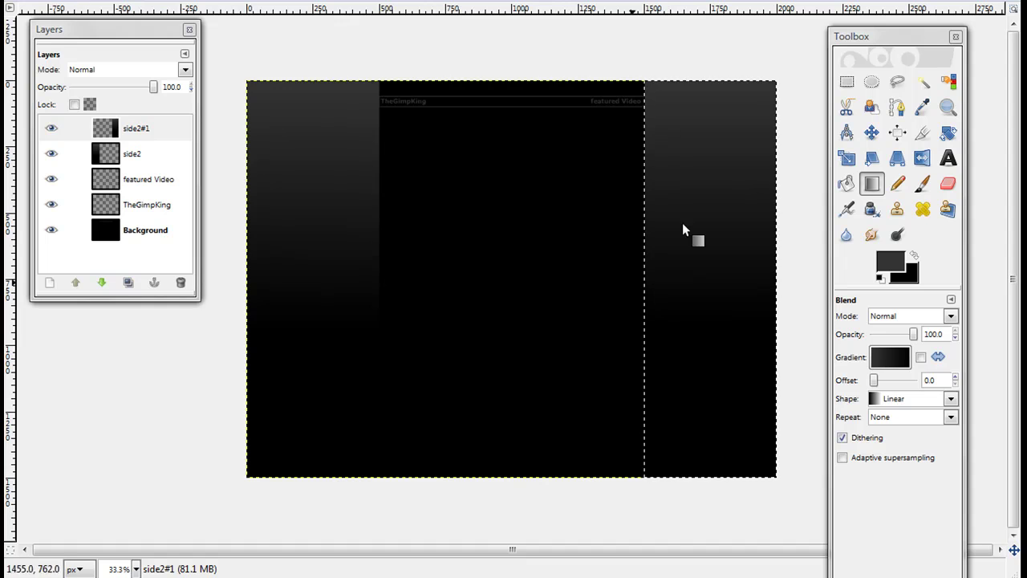
pyautogui.click(74, 2)
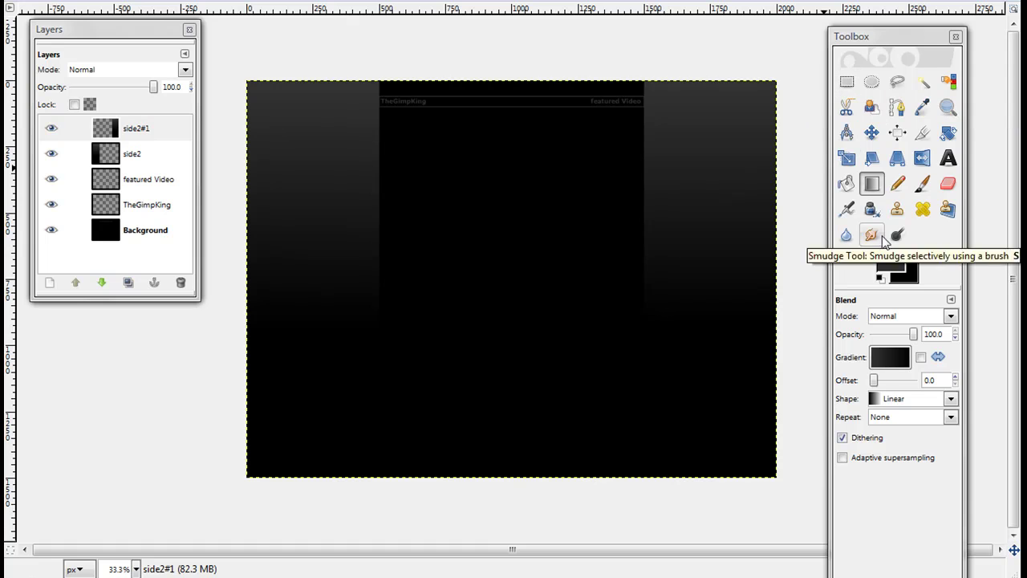
# - Choose the Paintbrush with the hexagon-cluster brush GIMP Brush#14 at a small scale
pyautogui.click(922, 183)
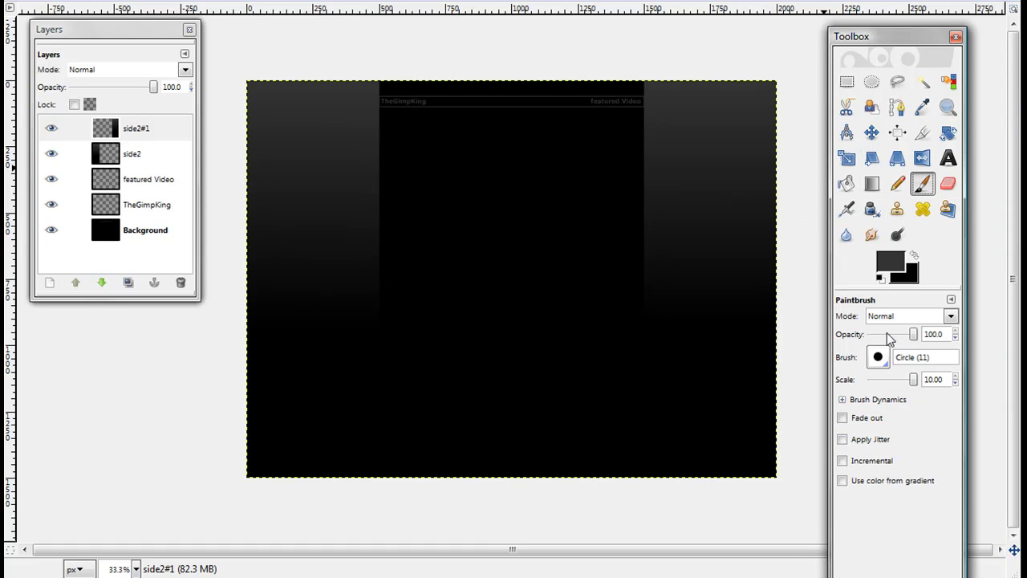
pyautogui.click(878, 358)
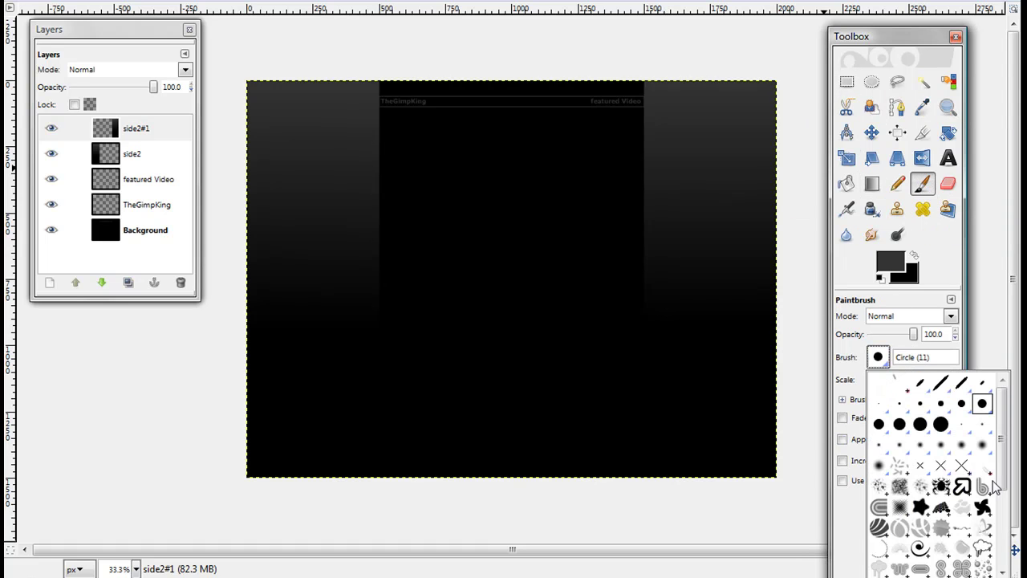
pyautogui.click(941, 512)
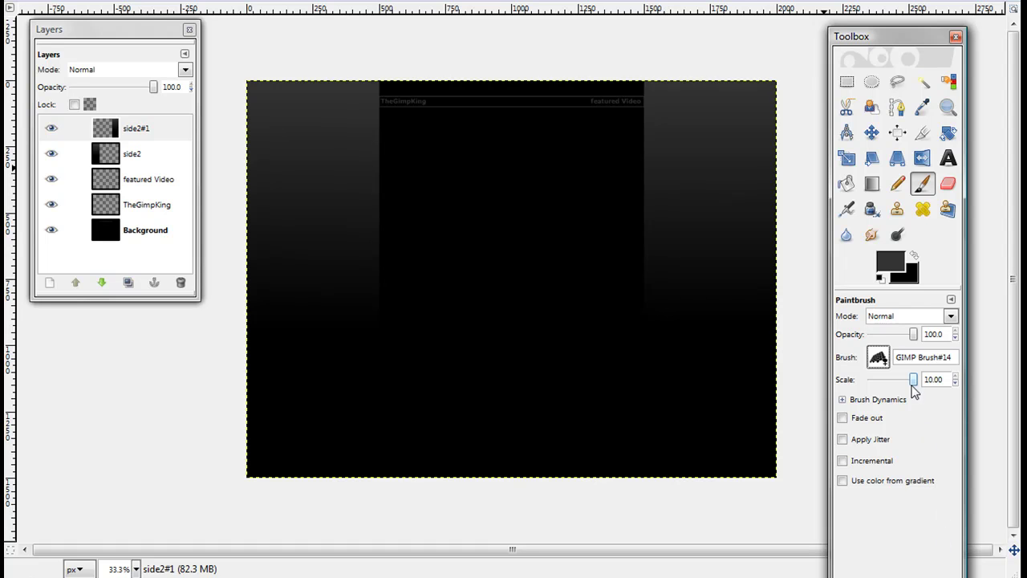
pyautogui.moveTo(913, 384); pyautogui.dragTo(893, 379)
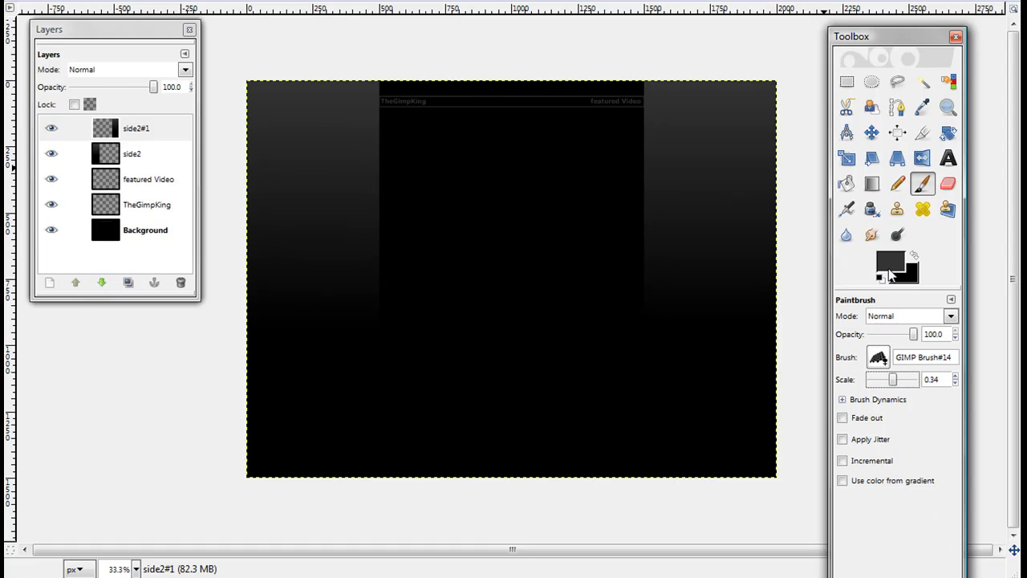
# - Set the foreground colour to dark red a00000
pyautogui.click(890, 267)
pyautogui.click(319, 231)
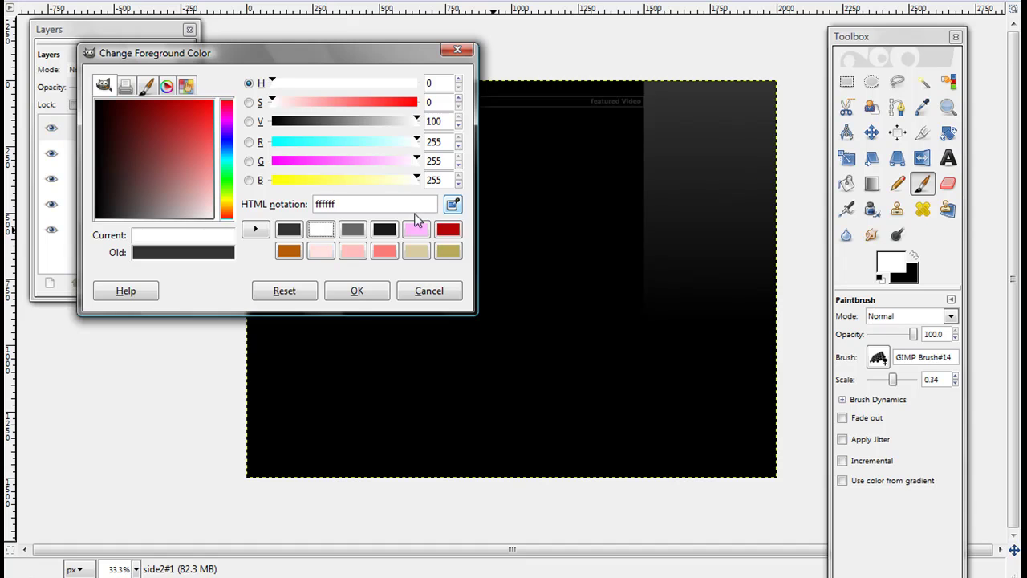
pyautogui.click(446, 250)
pyautogui.click(447, 229)
pyautogui.click(353, 292)
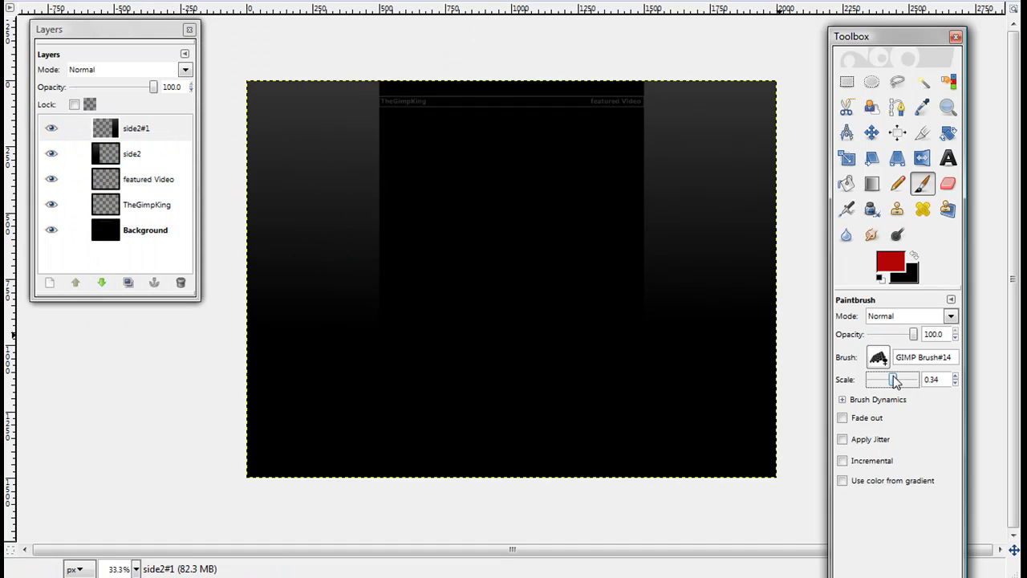
# - Test brush scales with trial stamps, settle on scale 1.24, and undo all test marks
pyautogui.moveTo(895, 382); pyautogui.dragTo(902, 382)
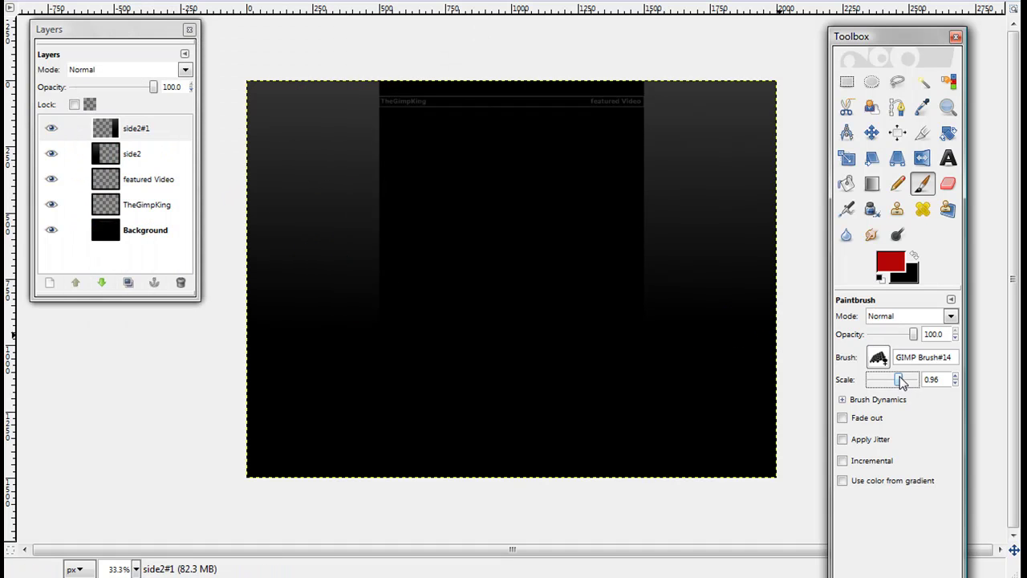
pyautogui.click(358, 183)
pyautogui.hotkey('ctrl', 'z')
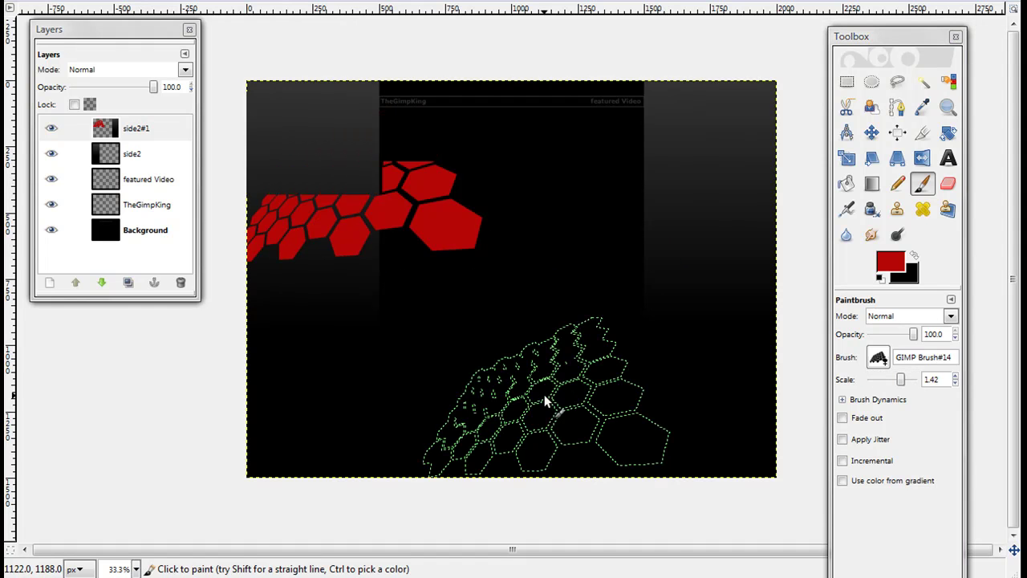
pyautogui.moveTo(901, 379); pyautogui.dragTo(887, 380)
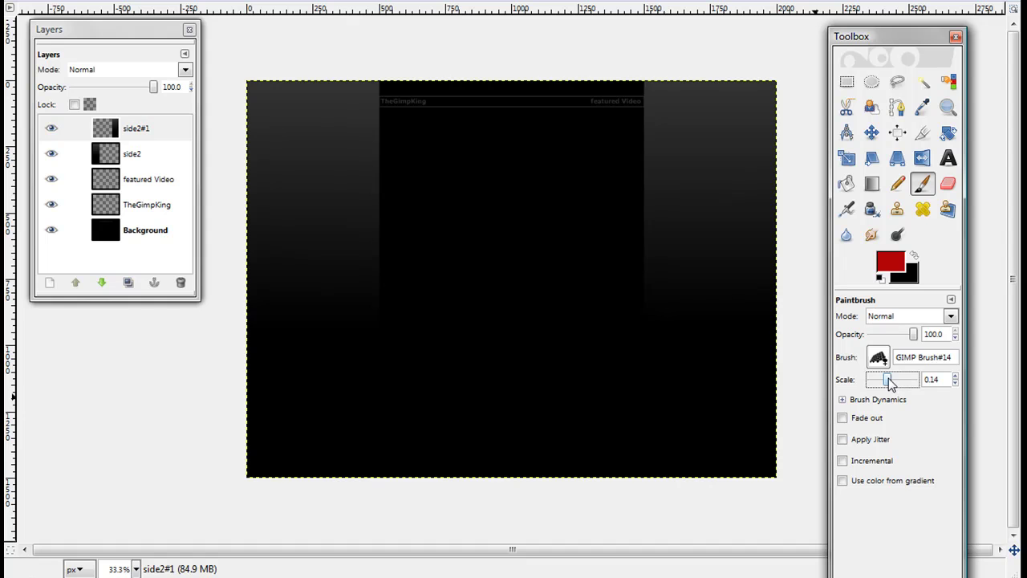
pyautogui.click(699, 165)
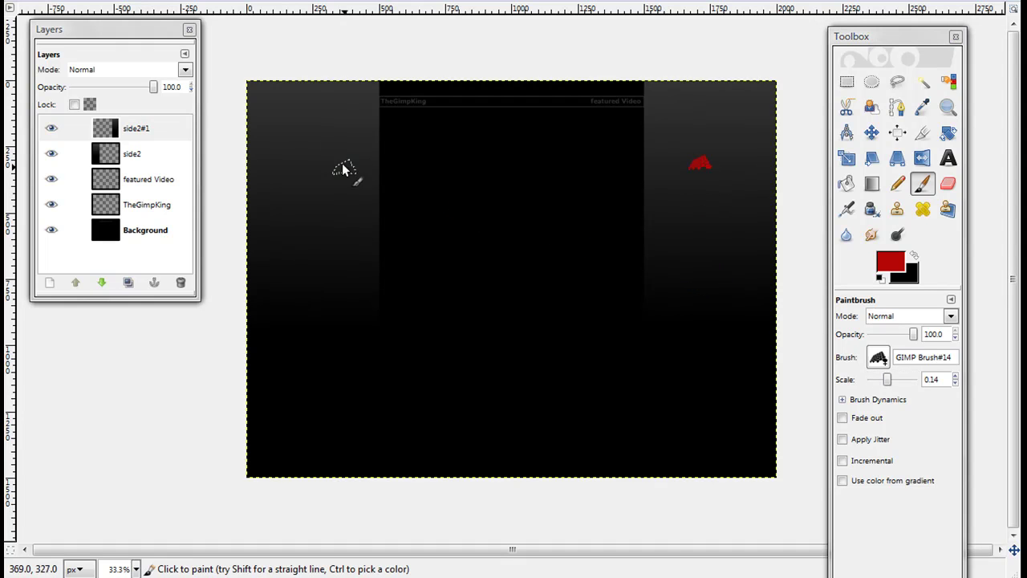
pyautogui.moveTo(292, 124); pyautogui.dragTo(311, 245)
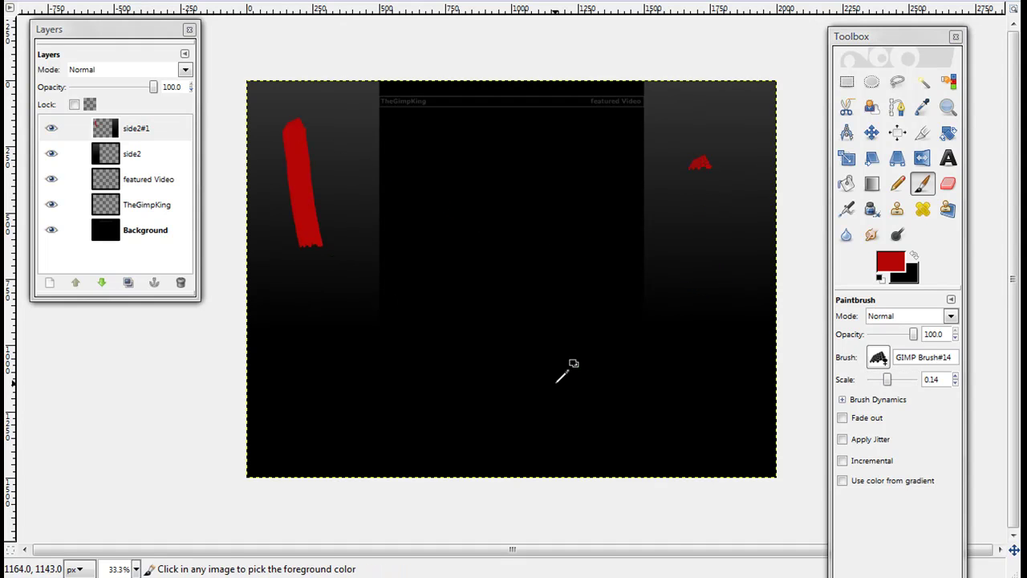
pyautogui.hotkey('ctrl', 'z')
pyautogui.moveTo(887, 380); pyautogui.dragTo(901, 380)
pyautogui.click(350, 187)
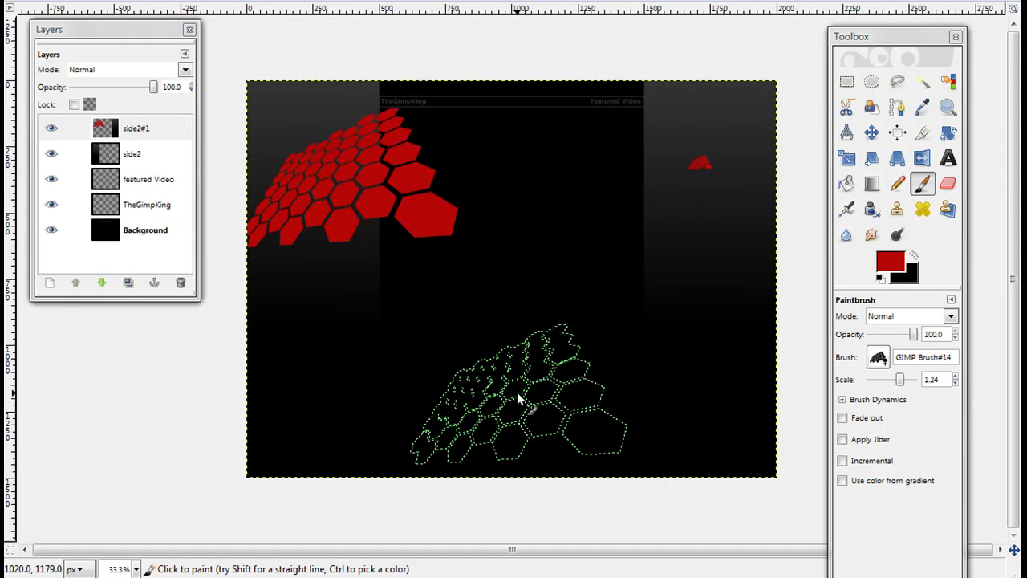
pyautogui.hotkey('ctrl', 'z')
pyautogui.hotkey('ctrl', 'z')
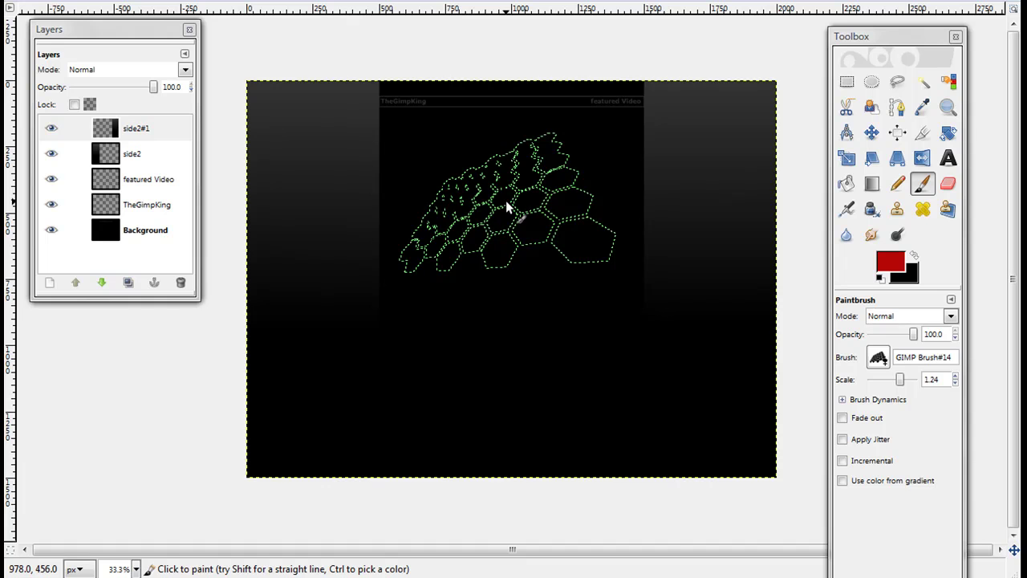
pyautogui.click(508, 207)
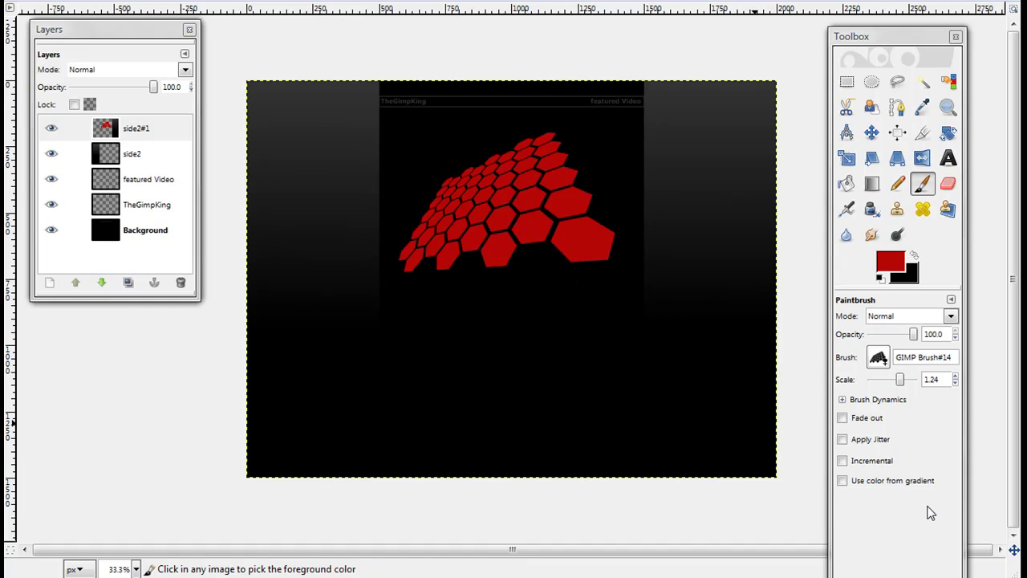
pyautogui.hotkey('ctrl', 'z')
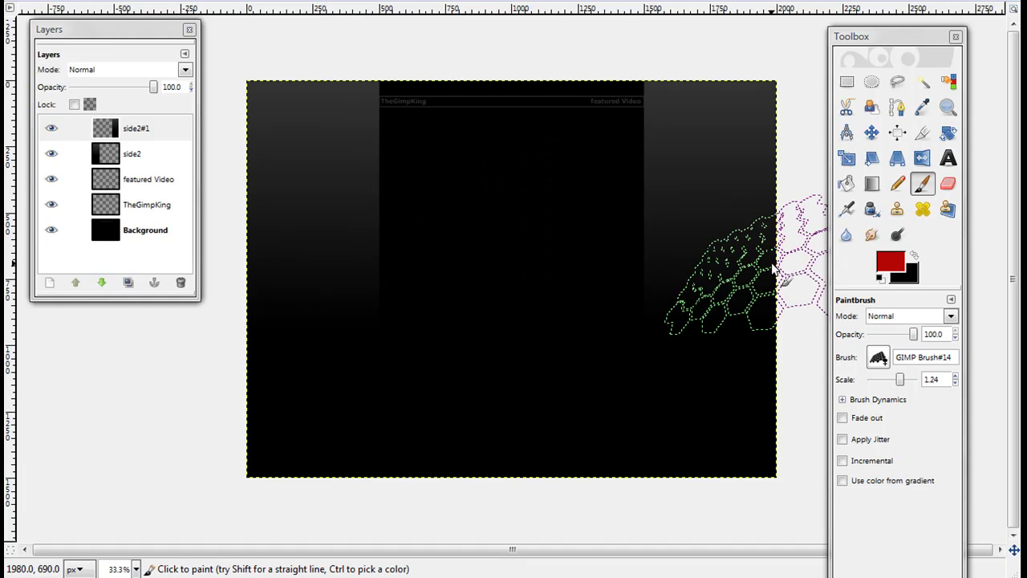